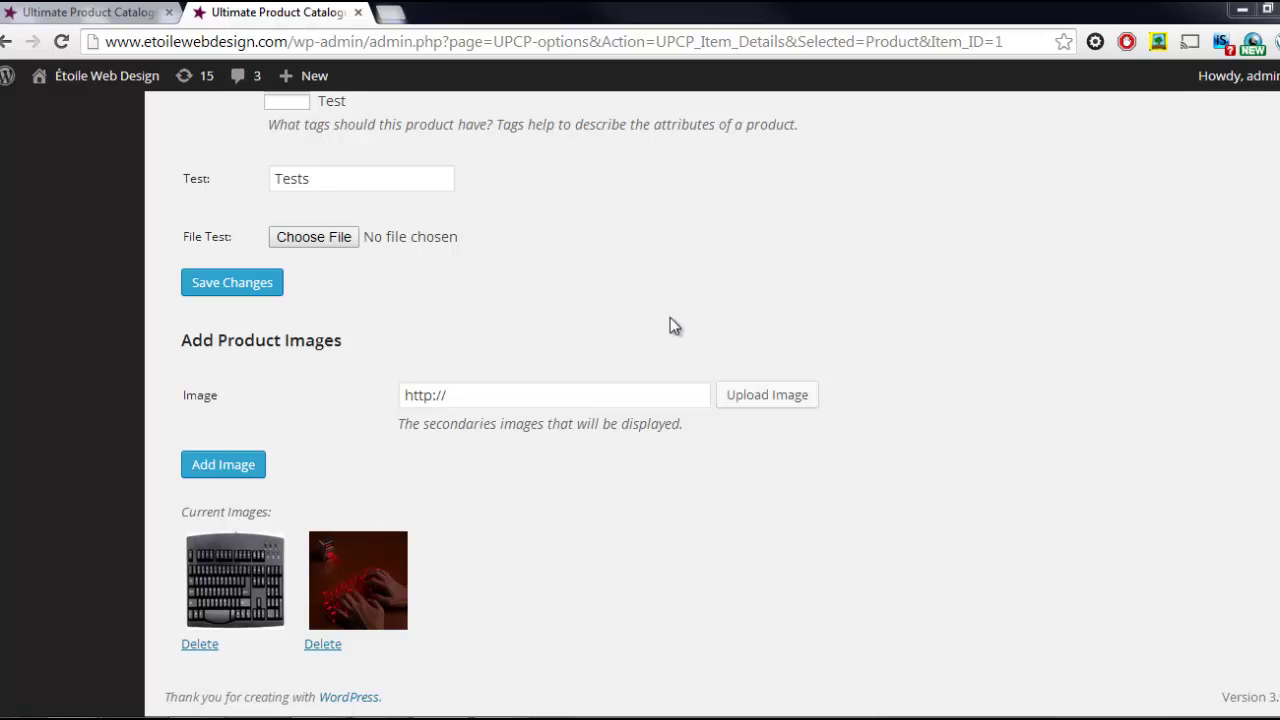
- Look over the Custom Fields list and the Product Page layout editor in the catalogue settings
click(95, 12)
click(845, 168)
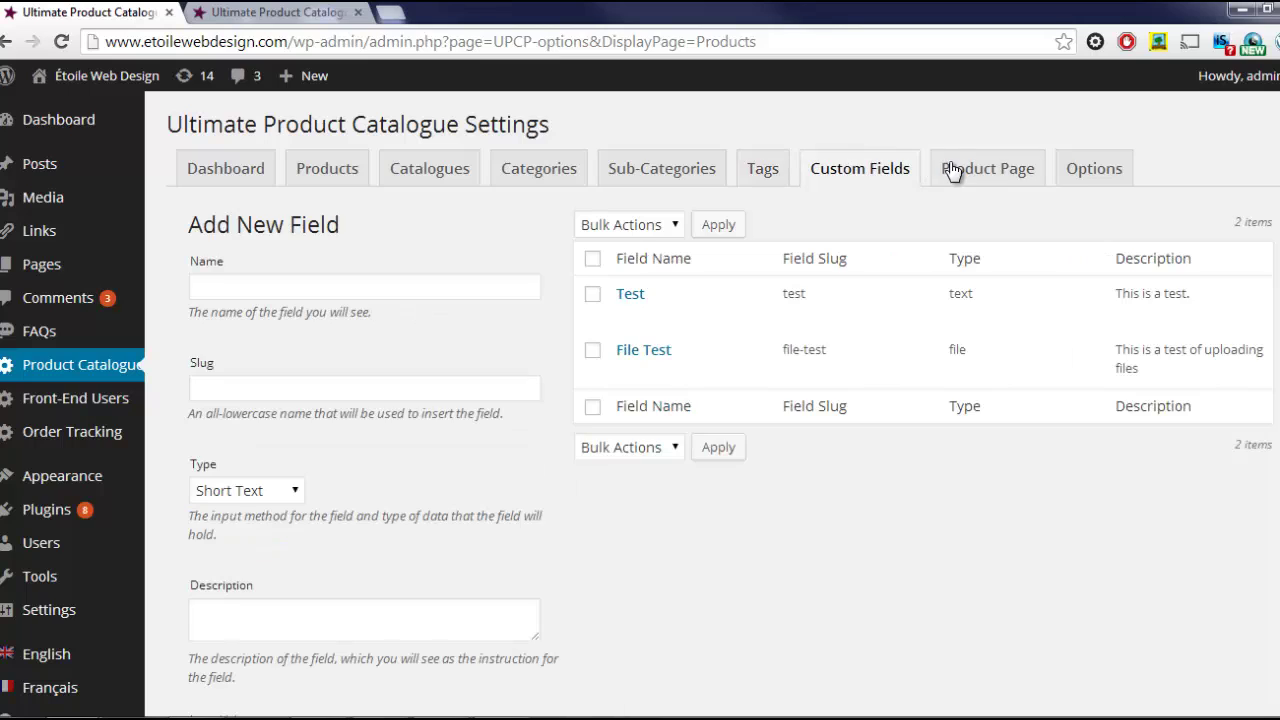
click(953, 170)
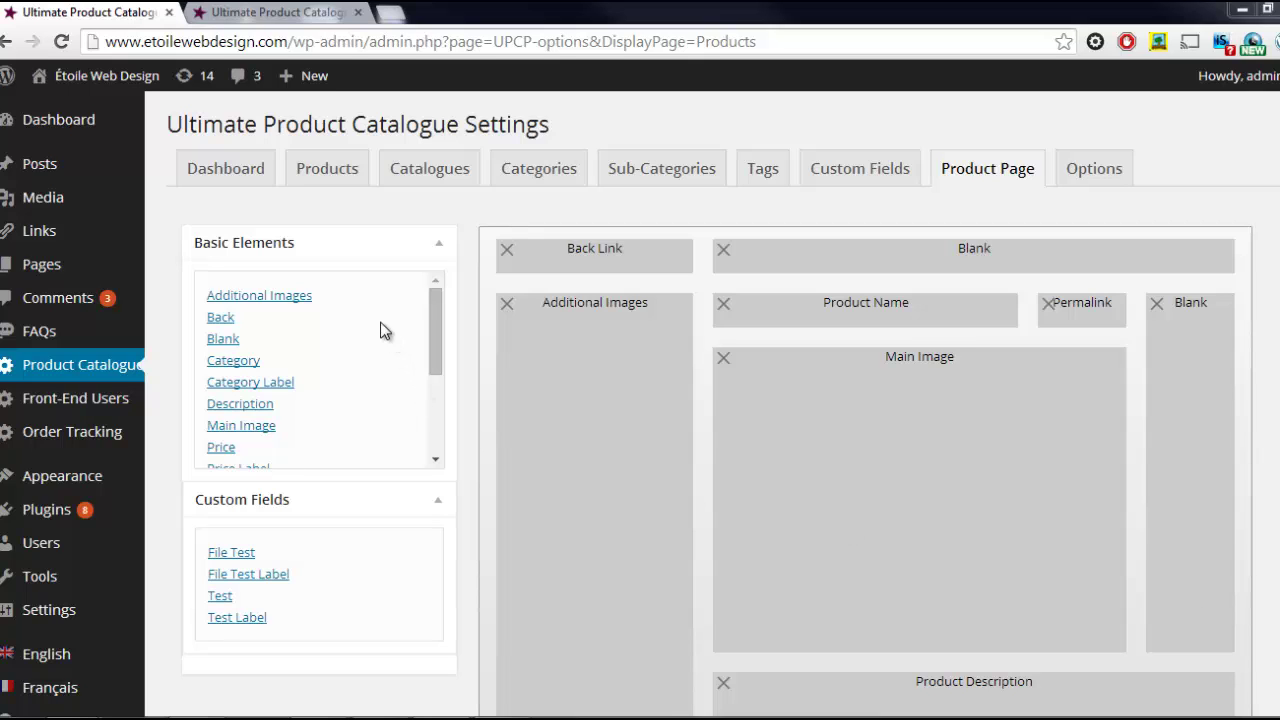
- Open the Standard Keyboard product for editing from the catalogue's product list
click(334, 171)
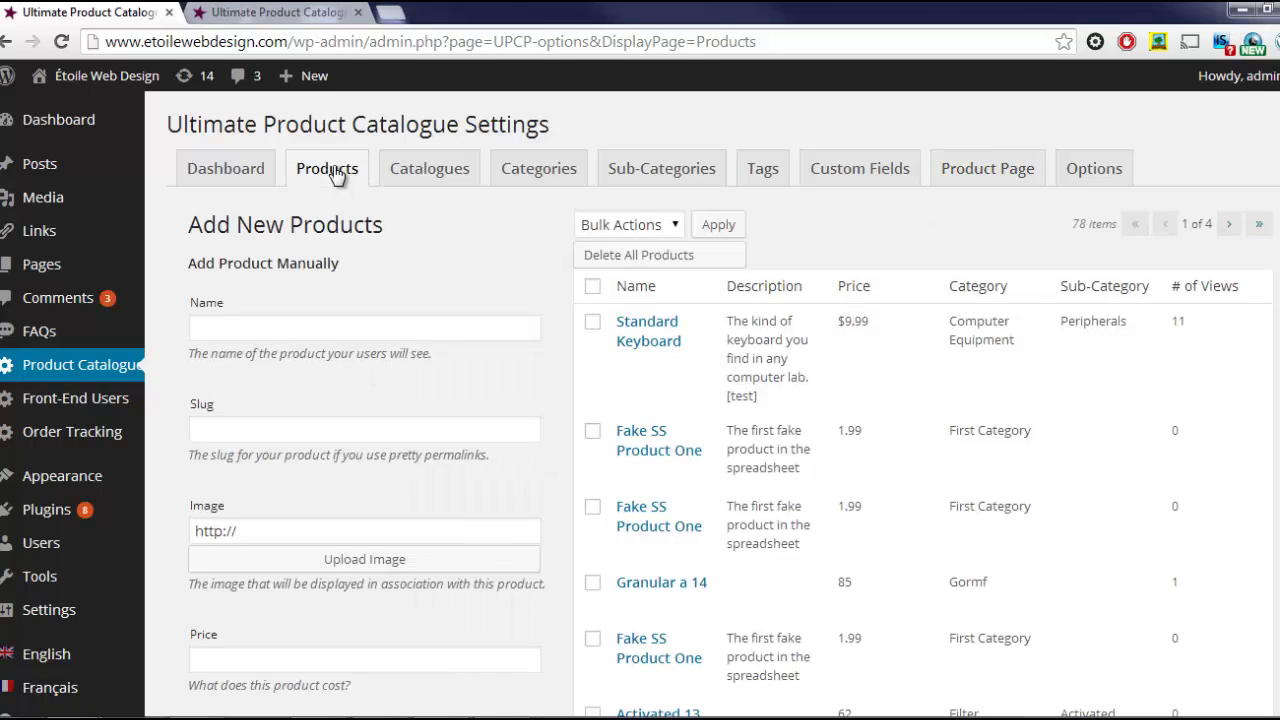
click(641, 329)
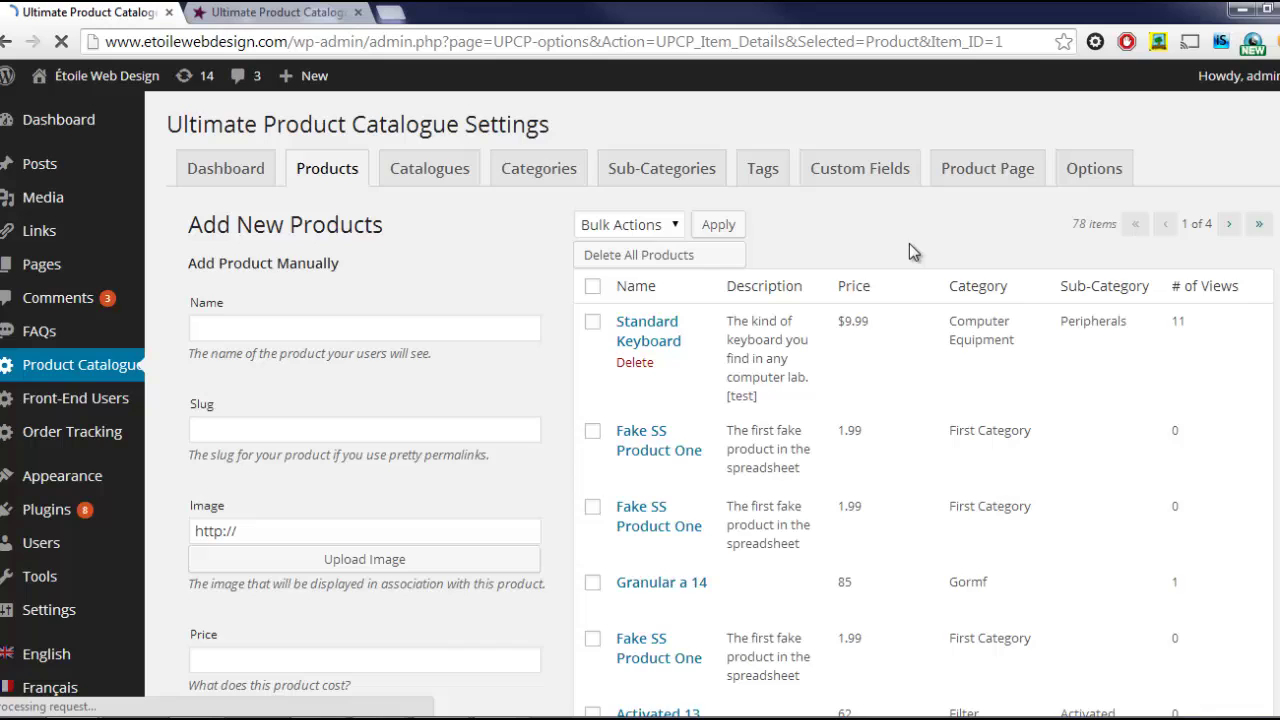
scroll(909, 246, down, 10)
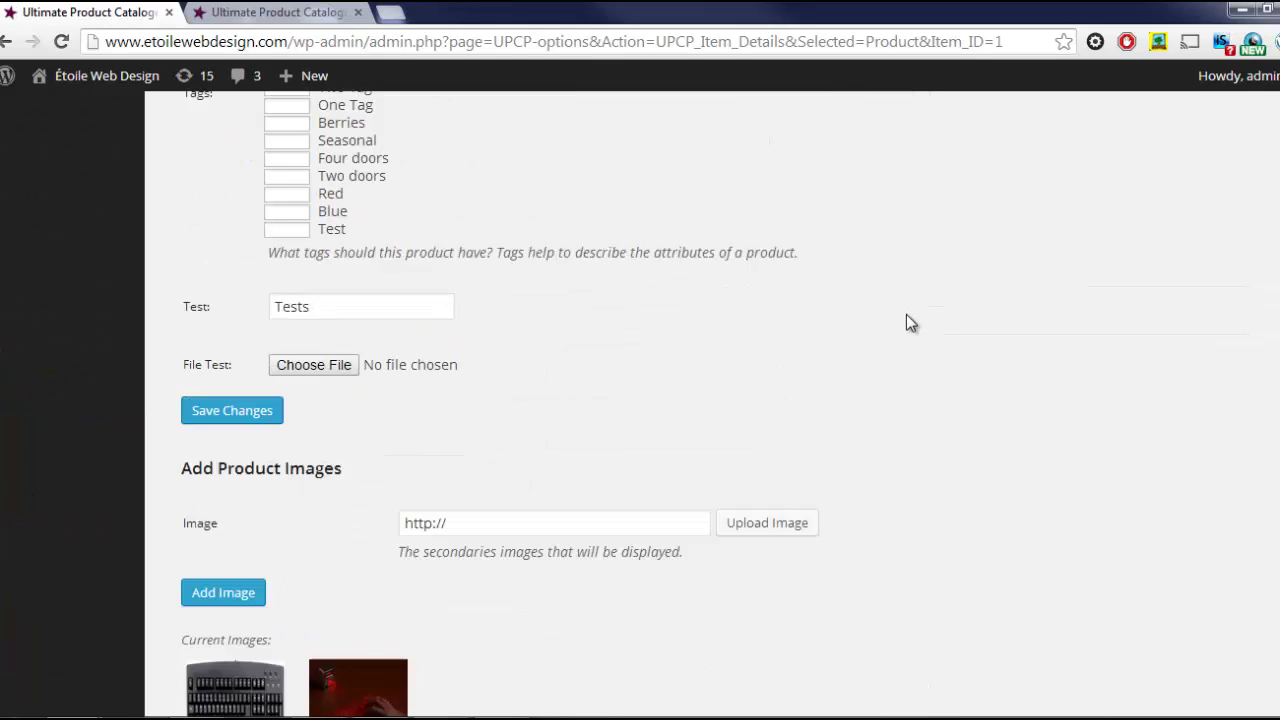
scroll(900, 340, down, 2)
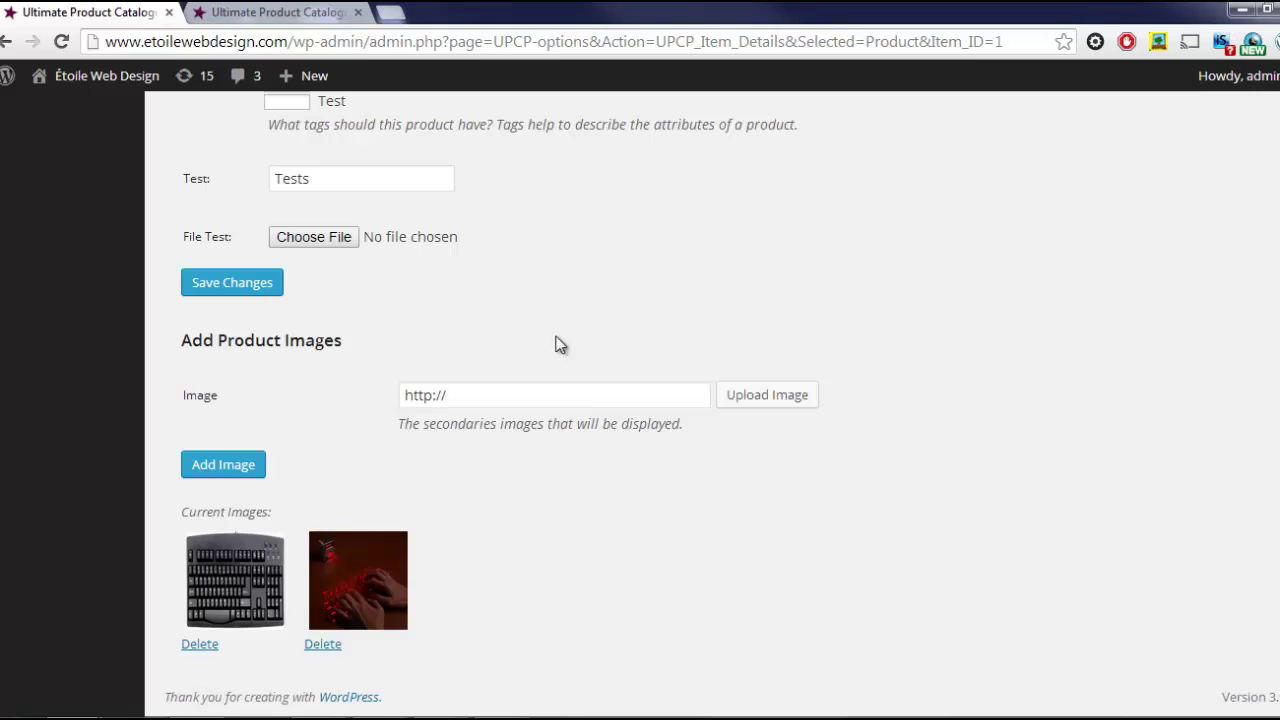
- Choose Bernotas.png from the Media Library as the product's extra image
click(765, 404)
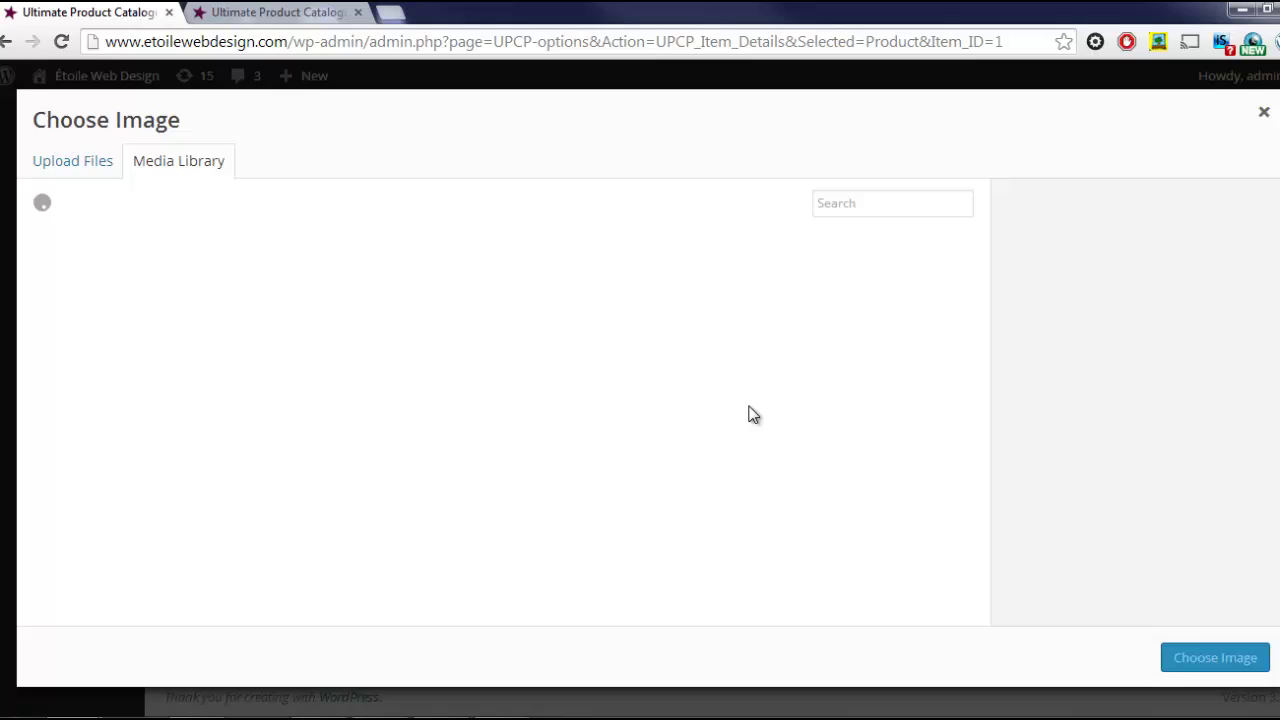
scroll(700, 460, down, 5)
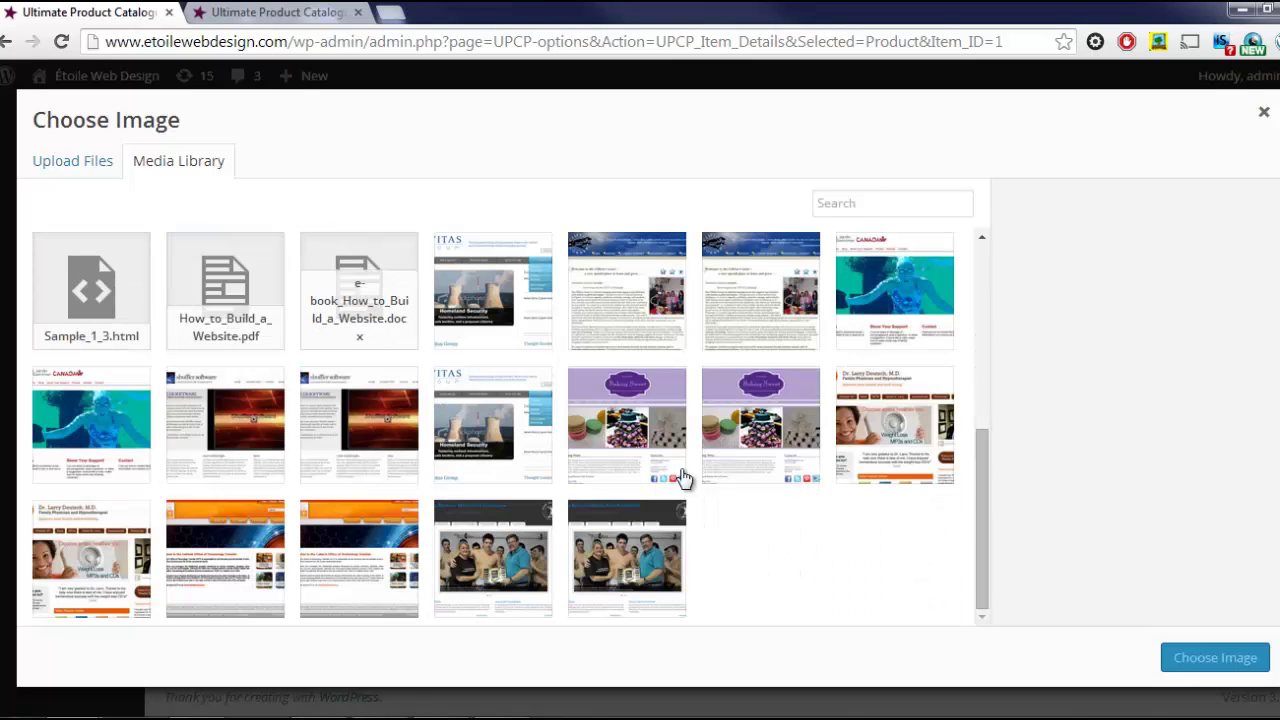
click(682, 478)
click(862, 441)
click(595, 560)
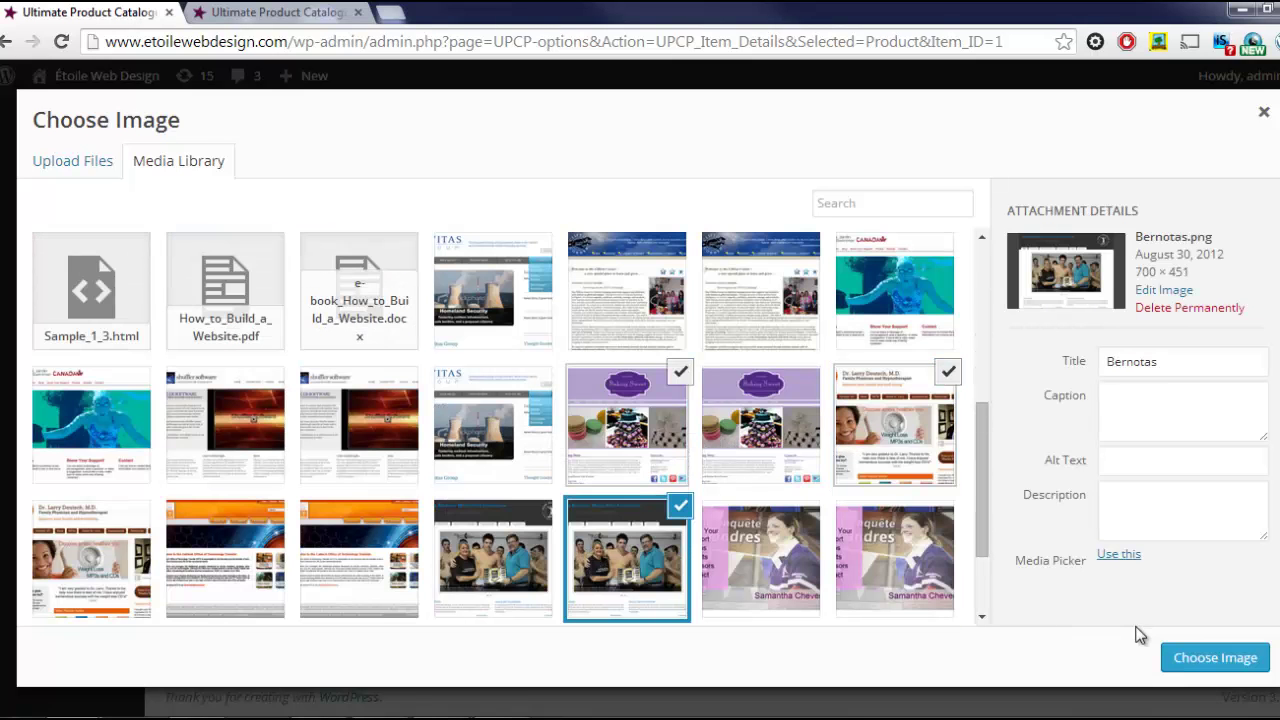
click(1214, 659)
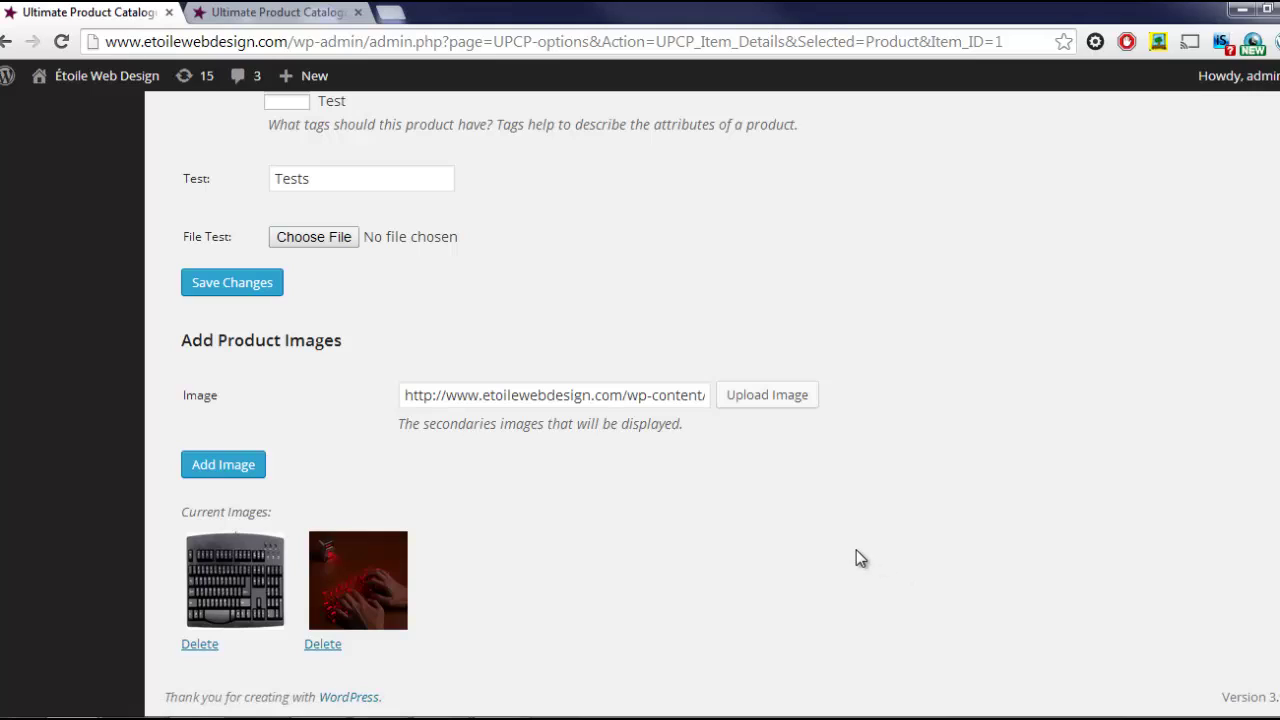
- Add the chosen image to the product, then look over the list of product tags
click(249, 463)
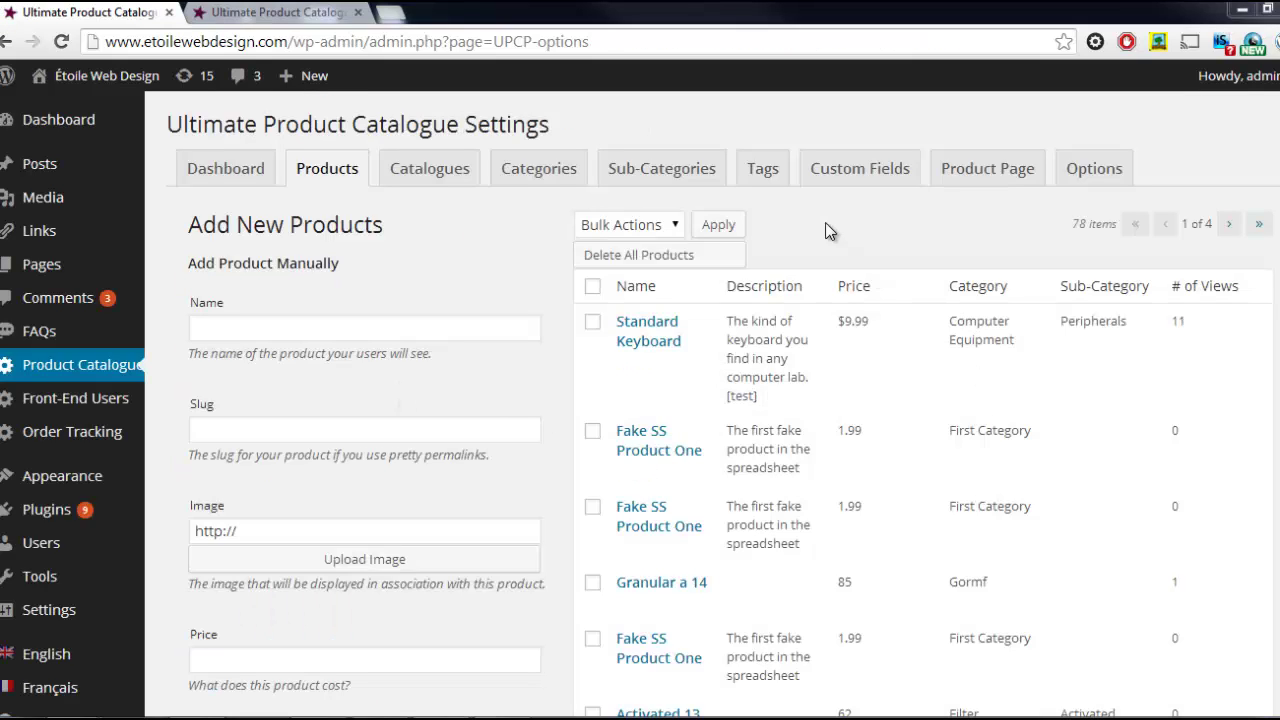
click(752, 184)
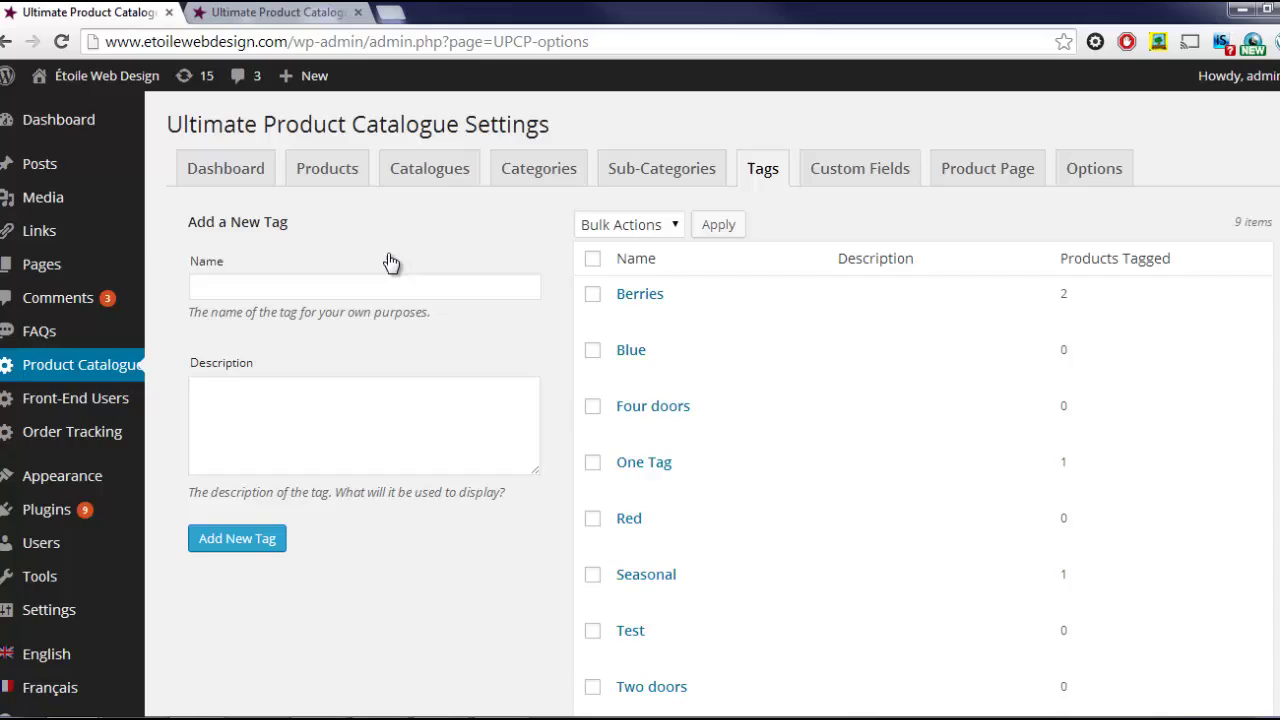
scroll(389, 263, down, 1)
scroll(303, 215, up, 1)
- Try the new tag's Name and Description fields without adding a tag, then return to Products
click(349, 286)
click(270, 419)
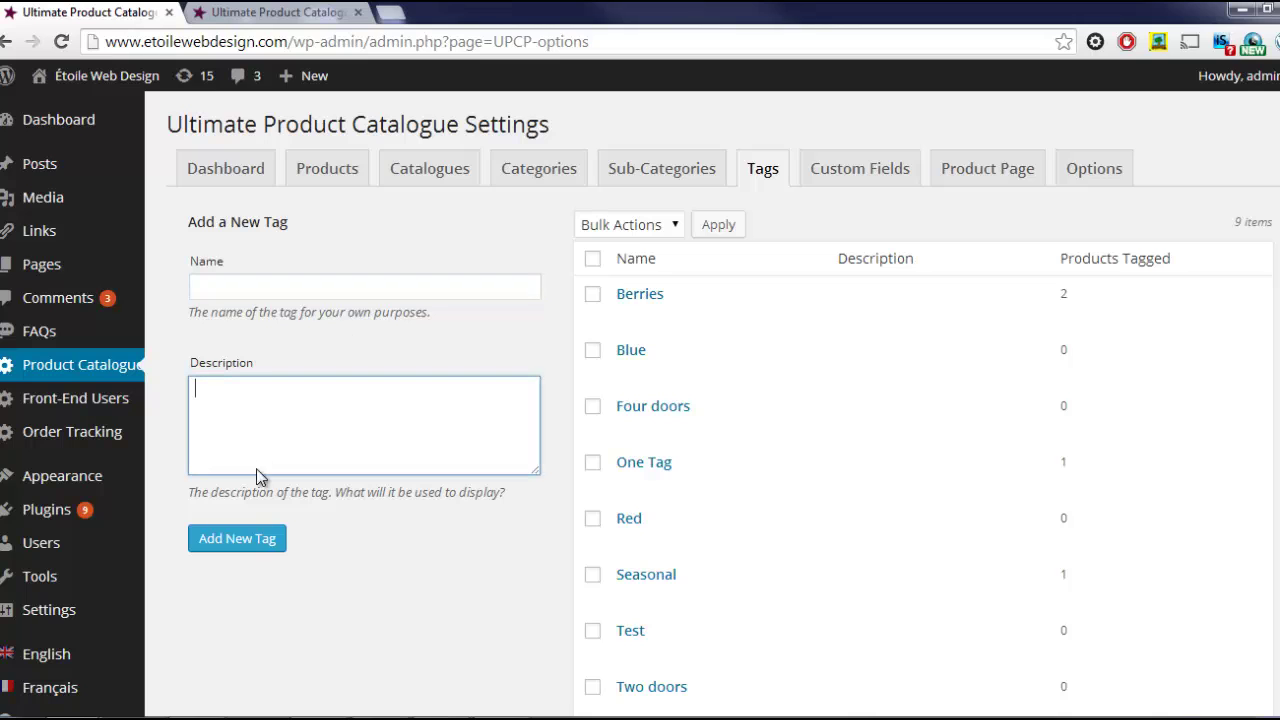
scroll(734, 434, down, 2)
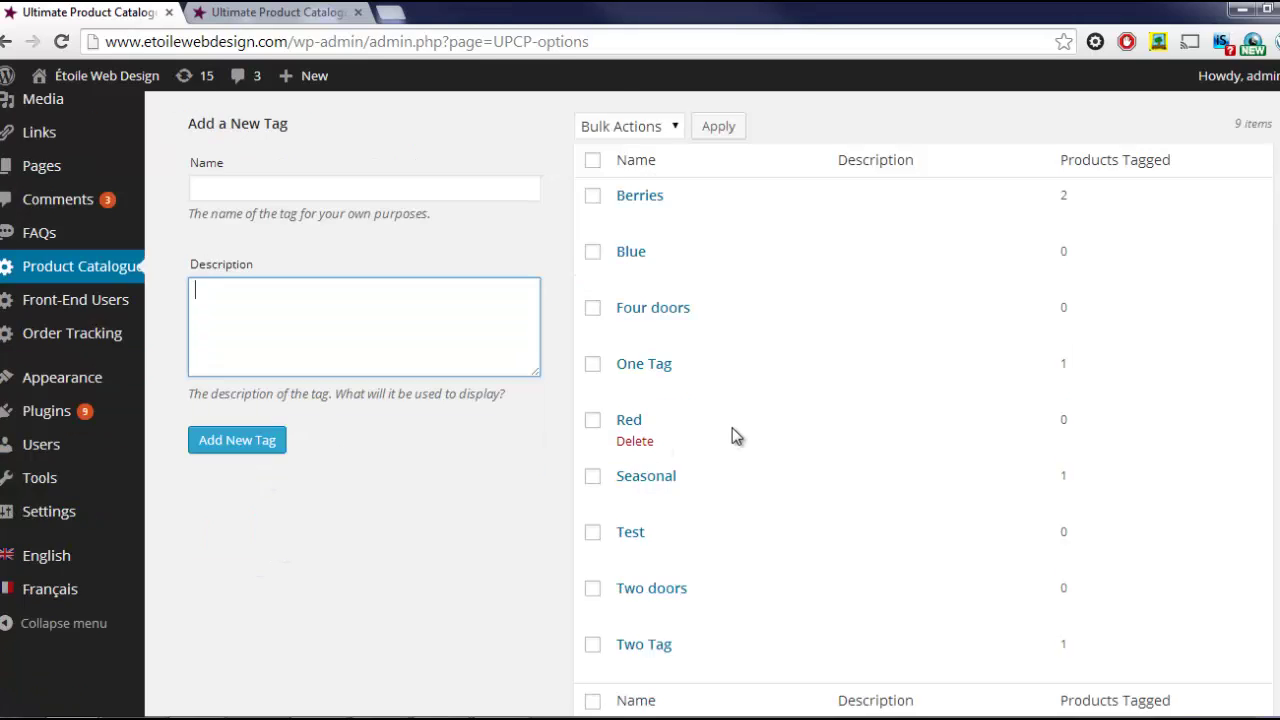
scroll(753, 407, up, 2)
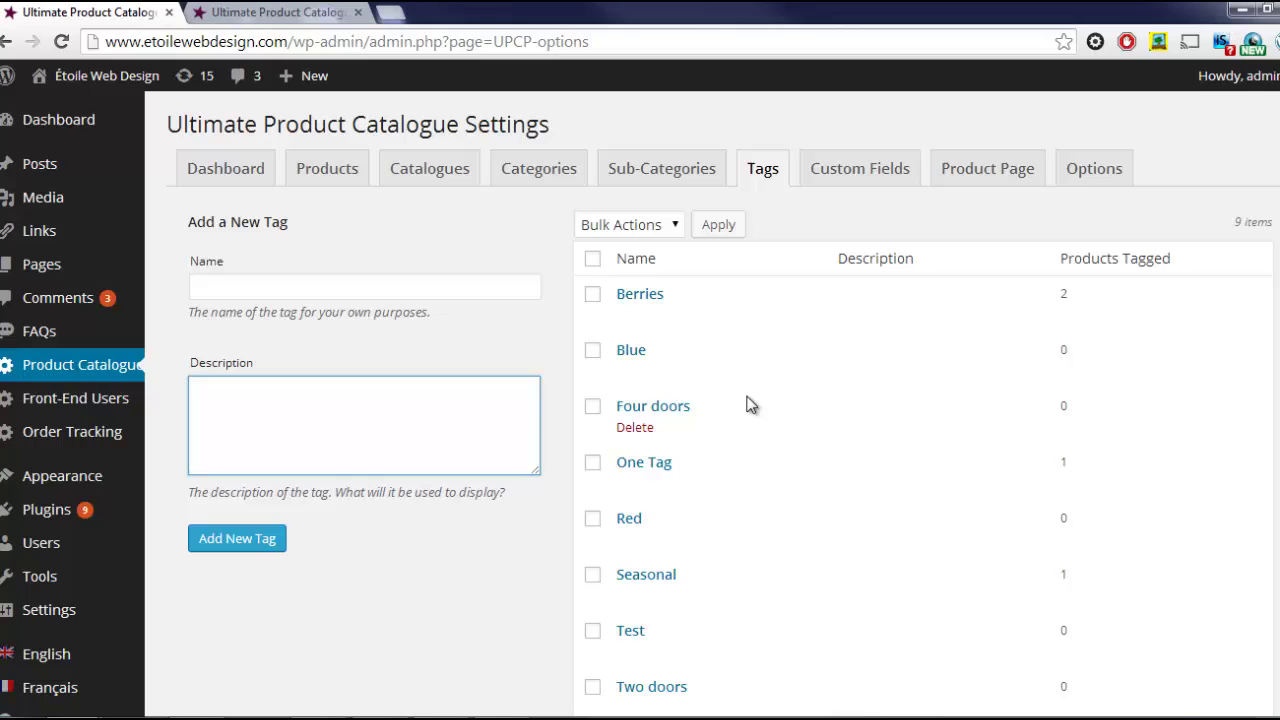
click(640, 320)
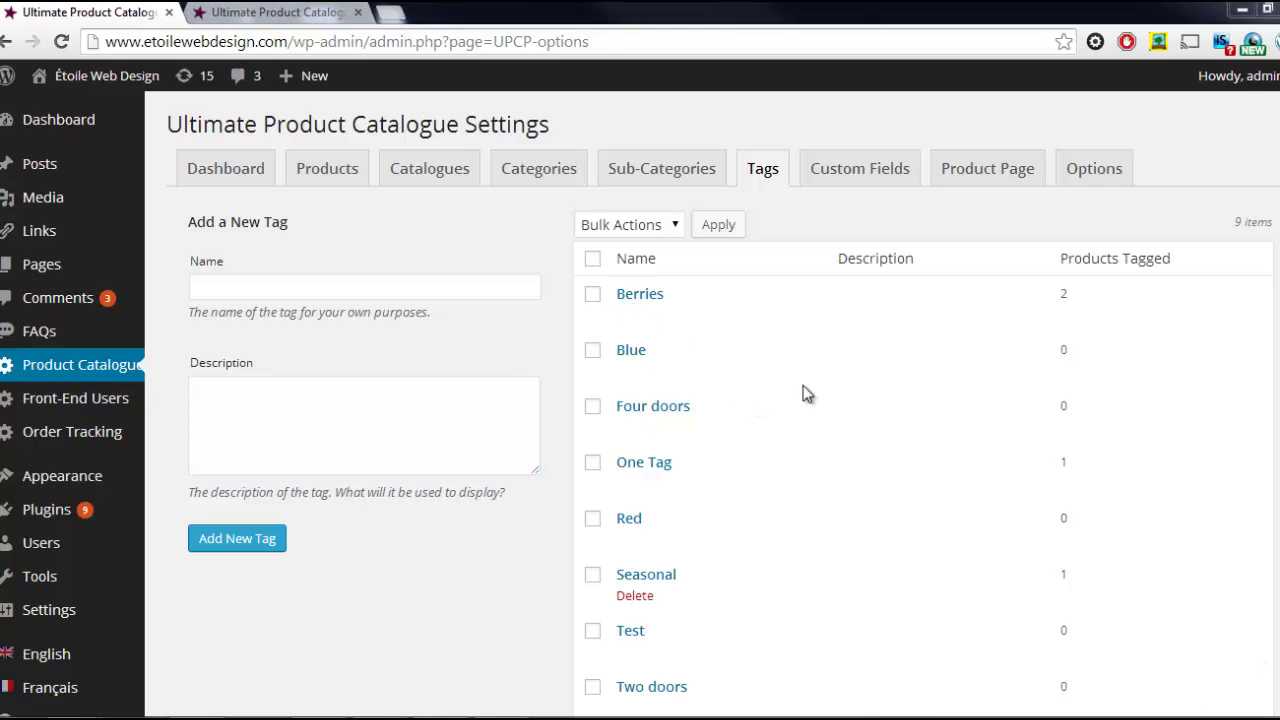
click(334, 178)
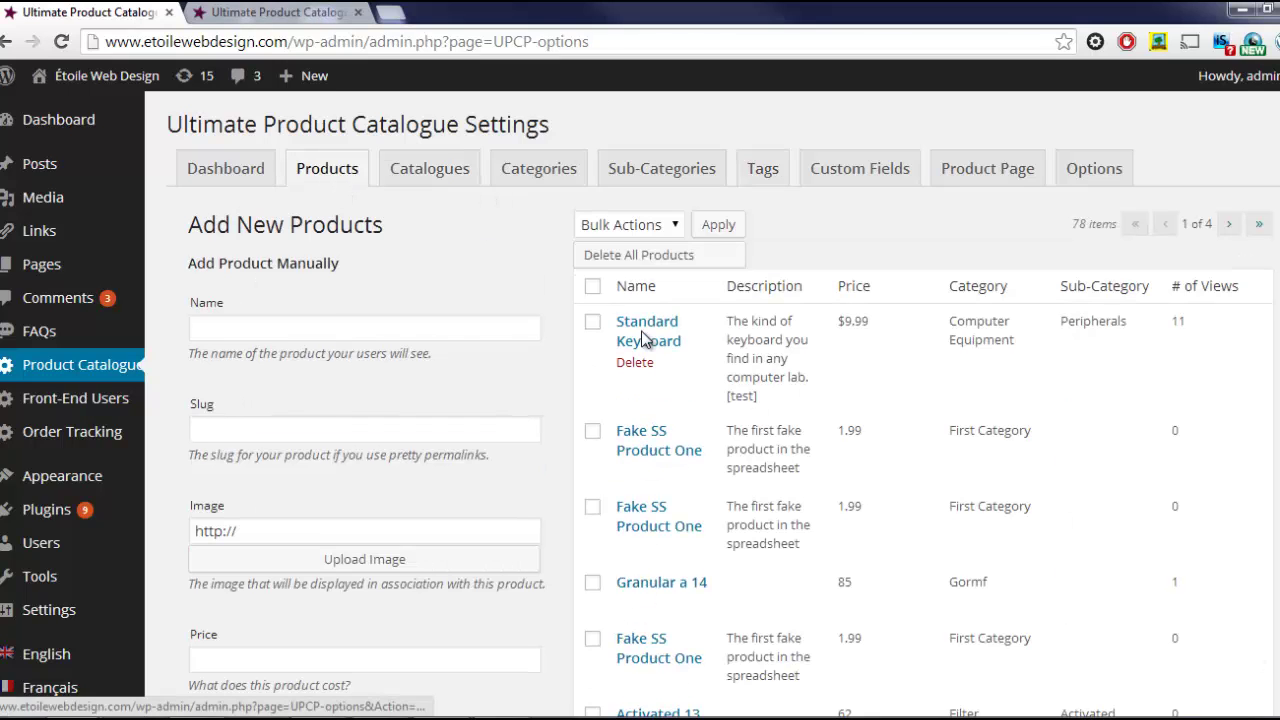
- Open Standard Keyboard, tick the Two Tag, Berries, Four doors and Red tags, and save
click(642, 327)
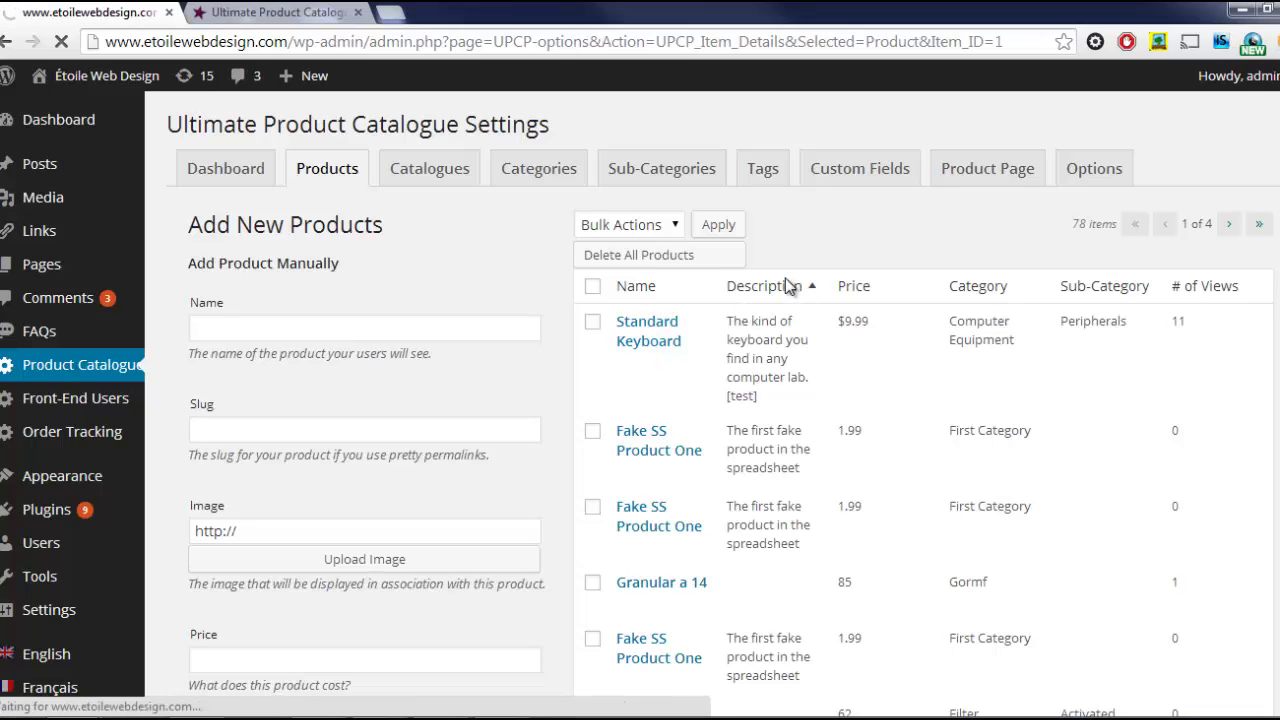
scroll(605, 351, down, 1)
scroll(605, 358, down, 10)
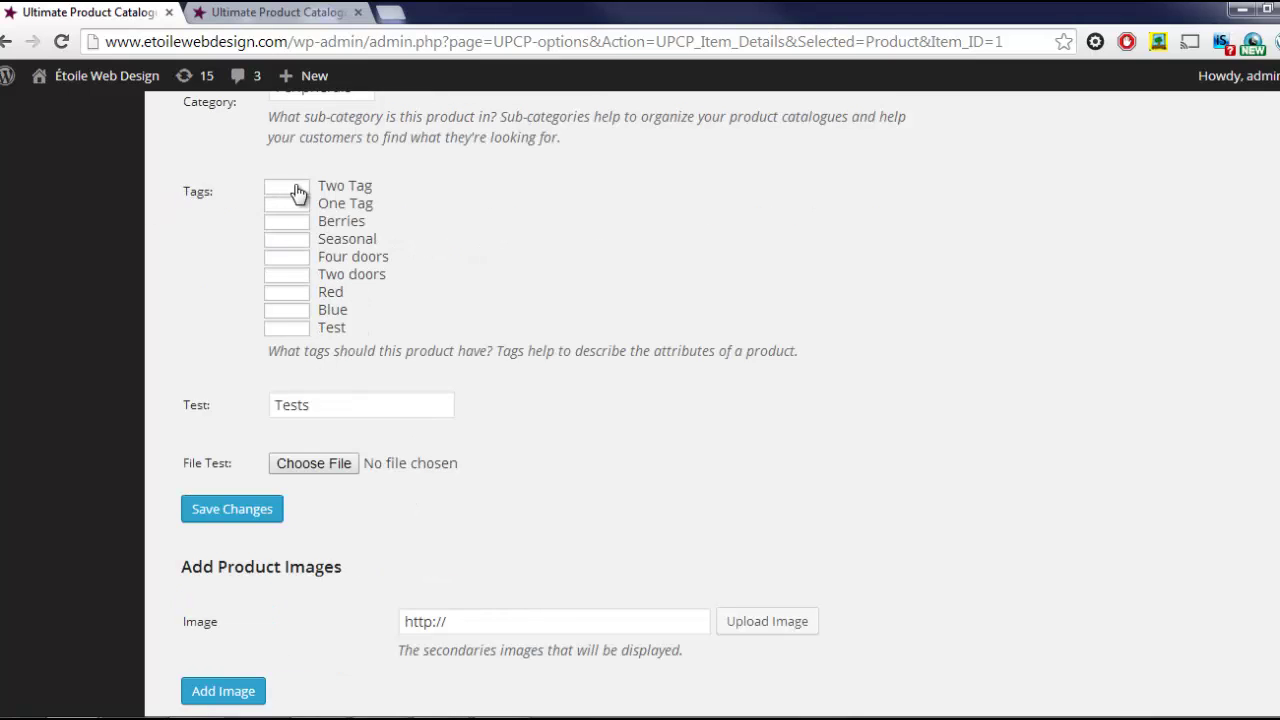
click(293, 188)
click(287, 222)
click(283, 258)
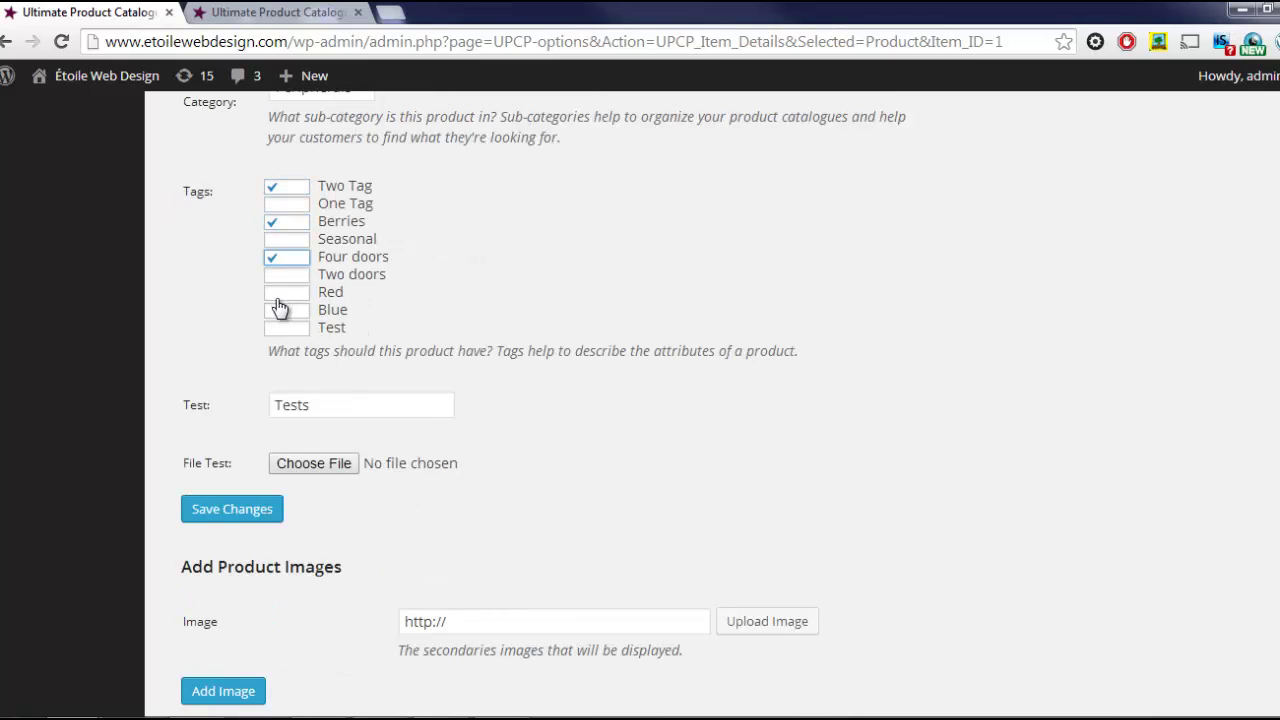
click(284, 292)
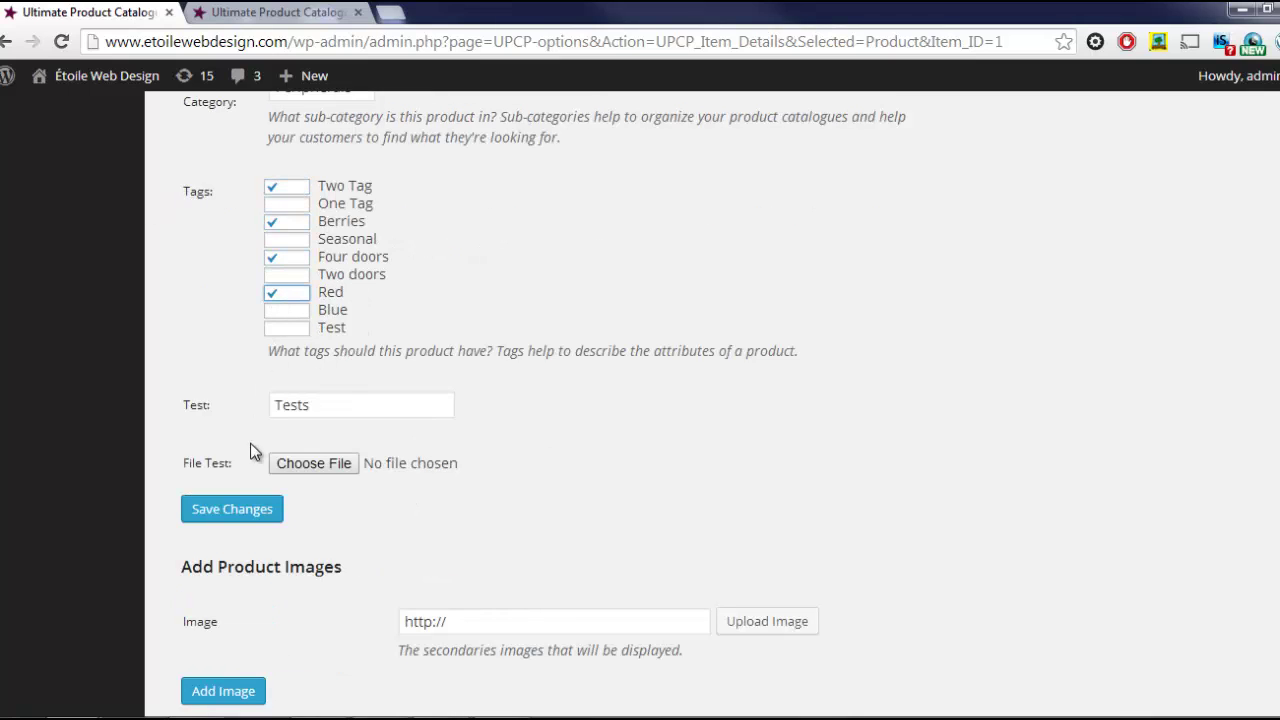
click(247, 514)
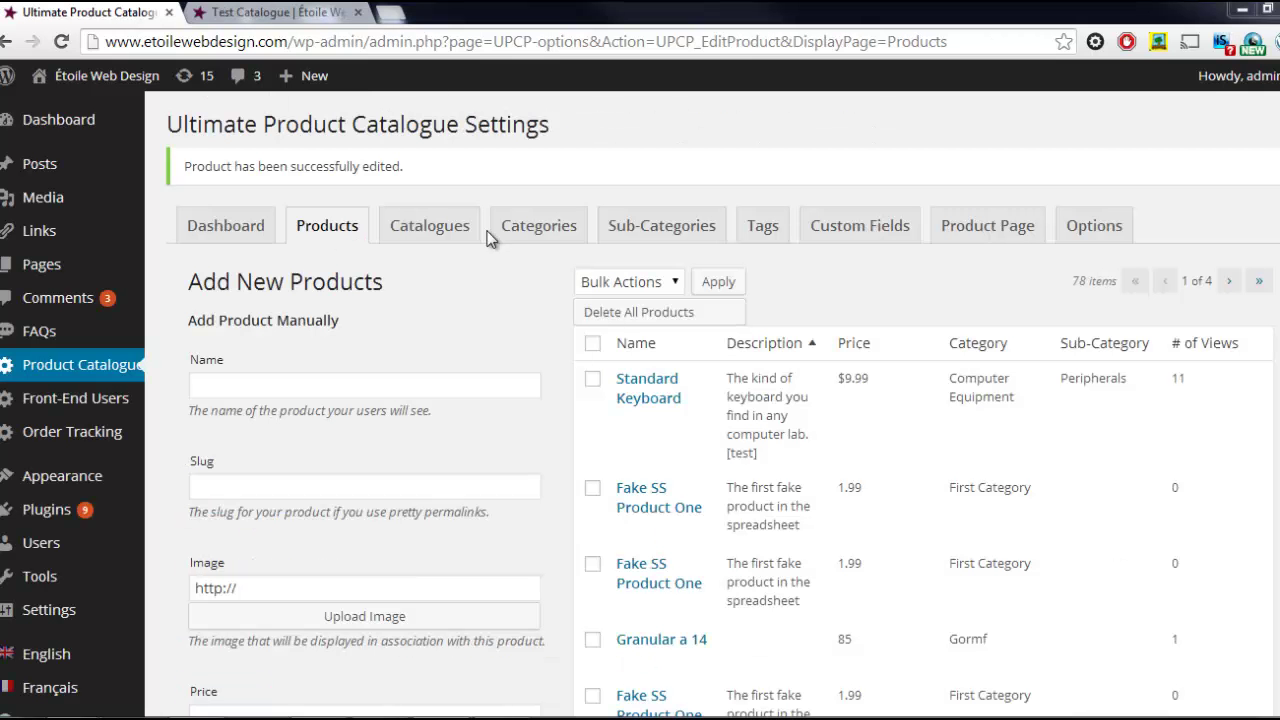
- Check the front-end Test Catalogue page, then return to the catalogue admin
click(280, 12)
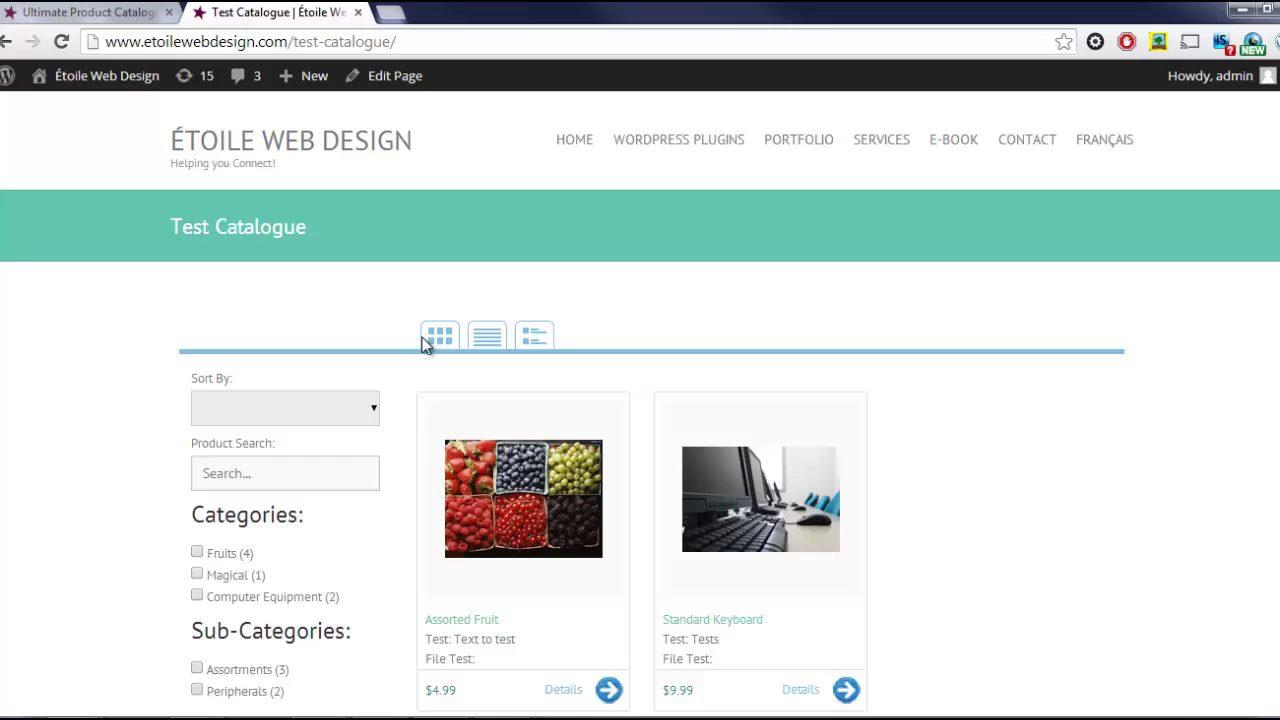
scroll(363, 397, down, 3)
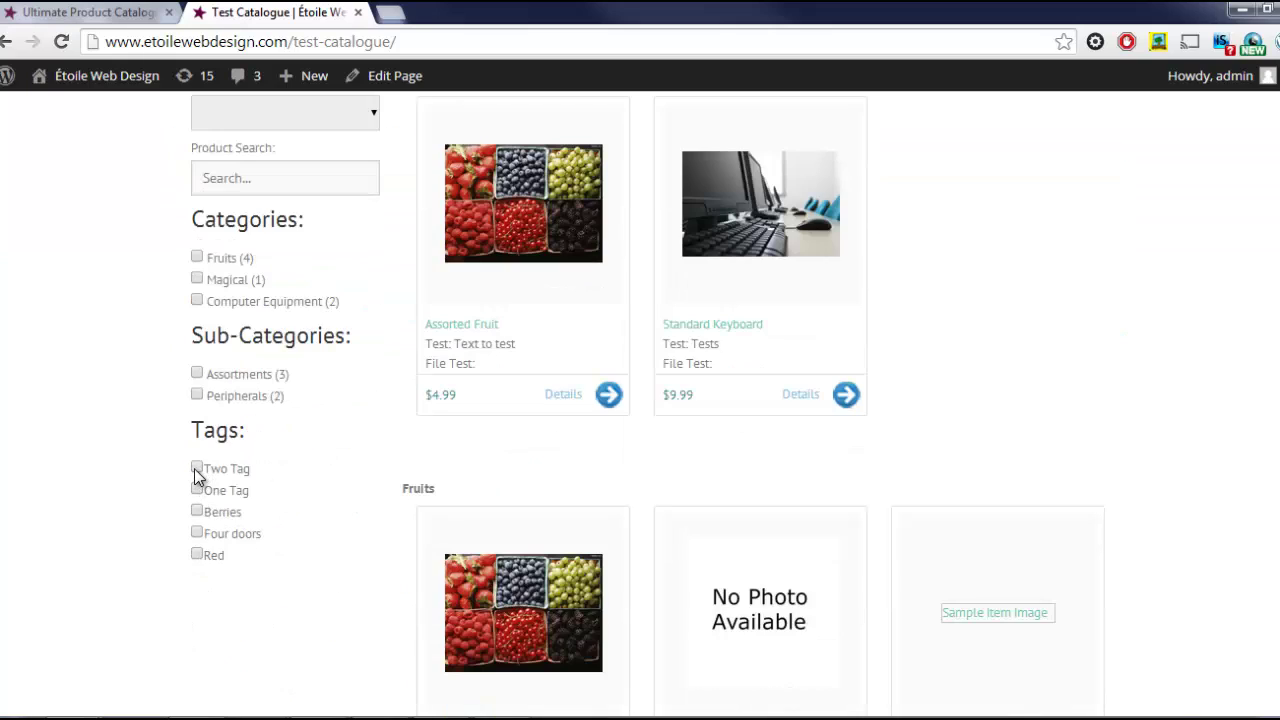
click(124, 11)
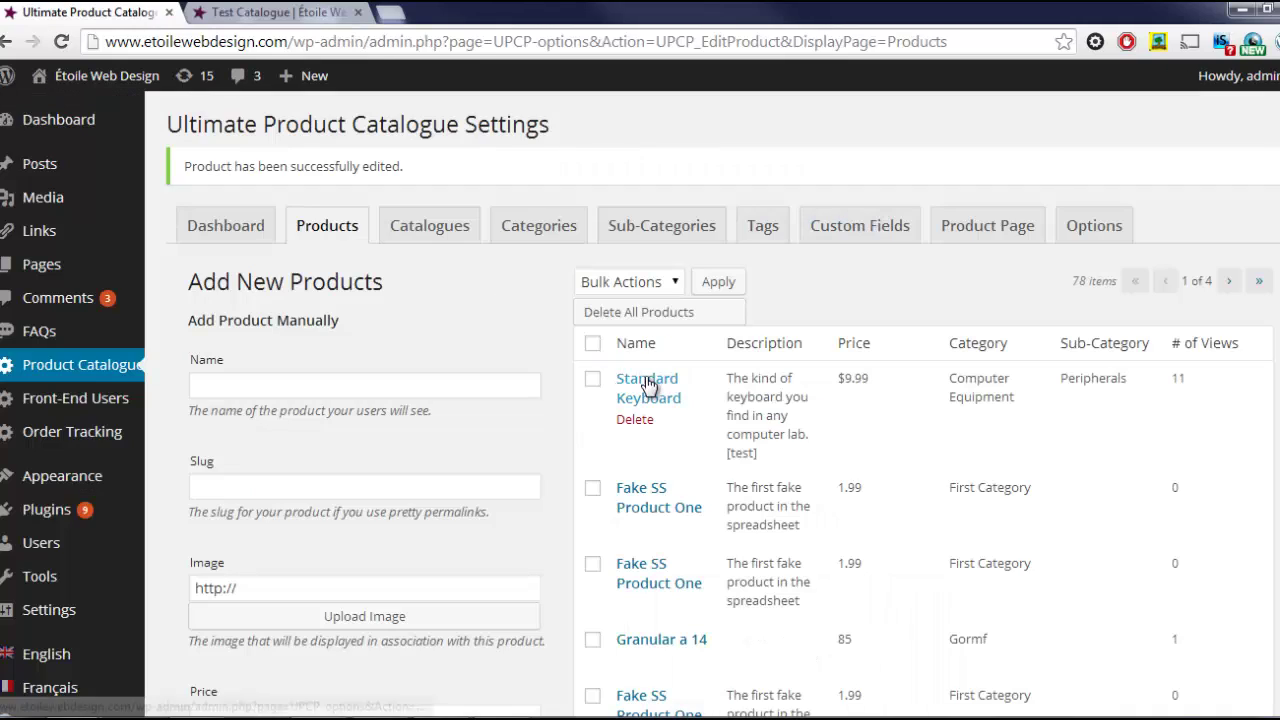
- Untick Two Tag on Standard Keyboard and save the product
click(648, 385)
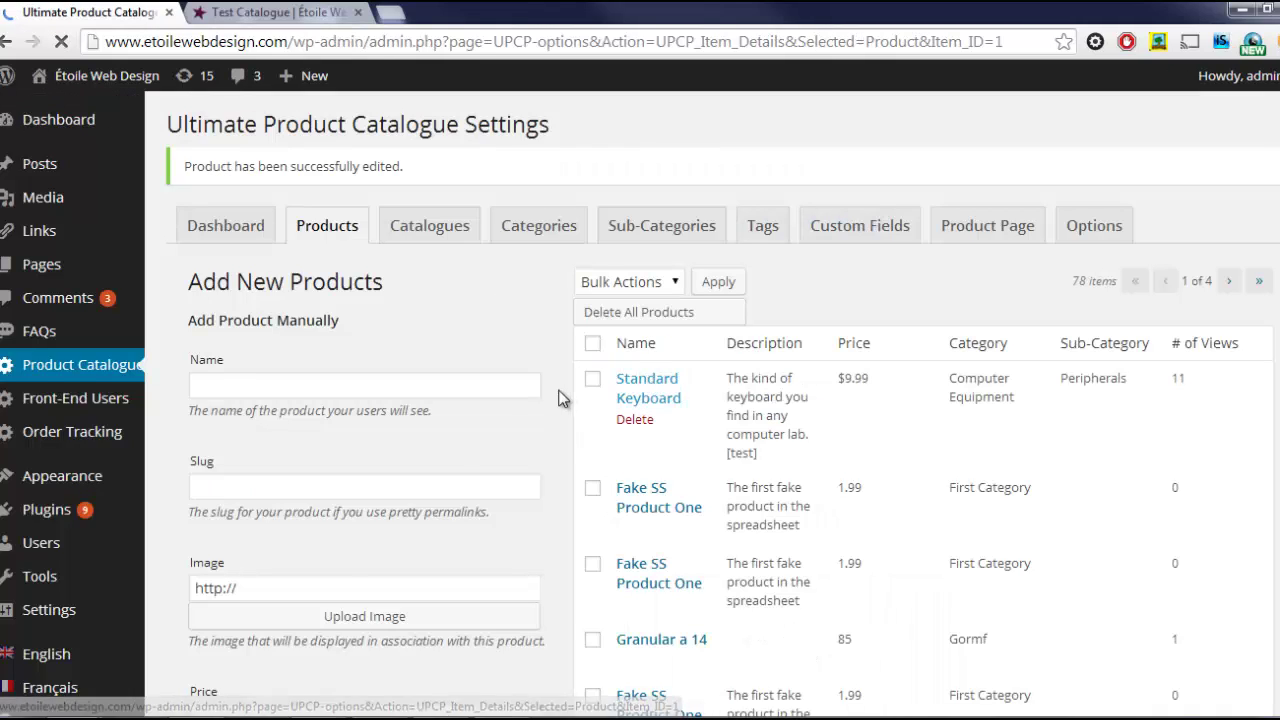
scroll(371, 553, down, 6)
scroll(371, 553, down, 4)
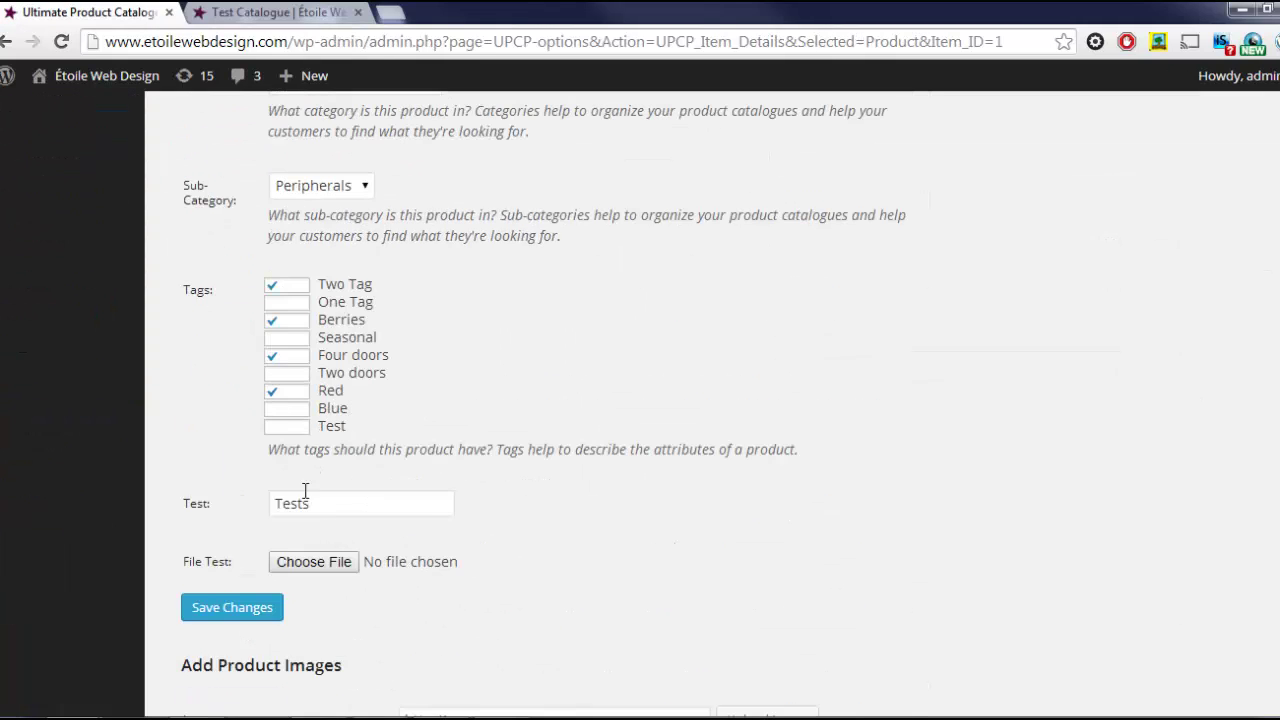
click(272, 285)
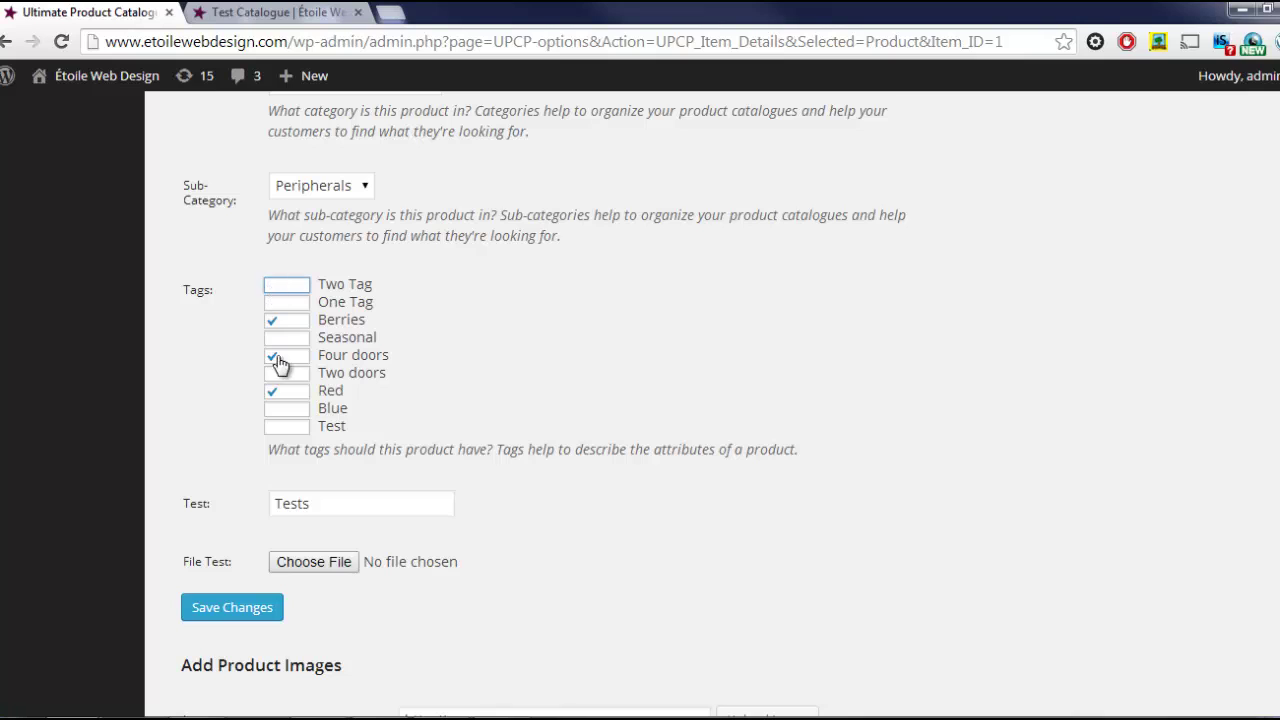
click(222, 607)
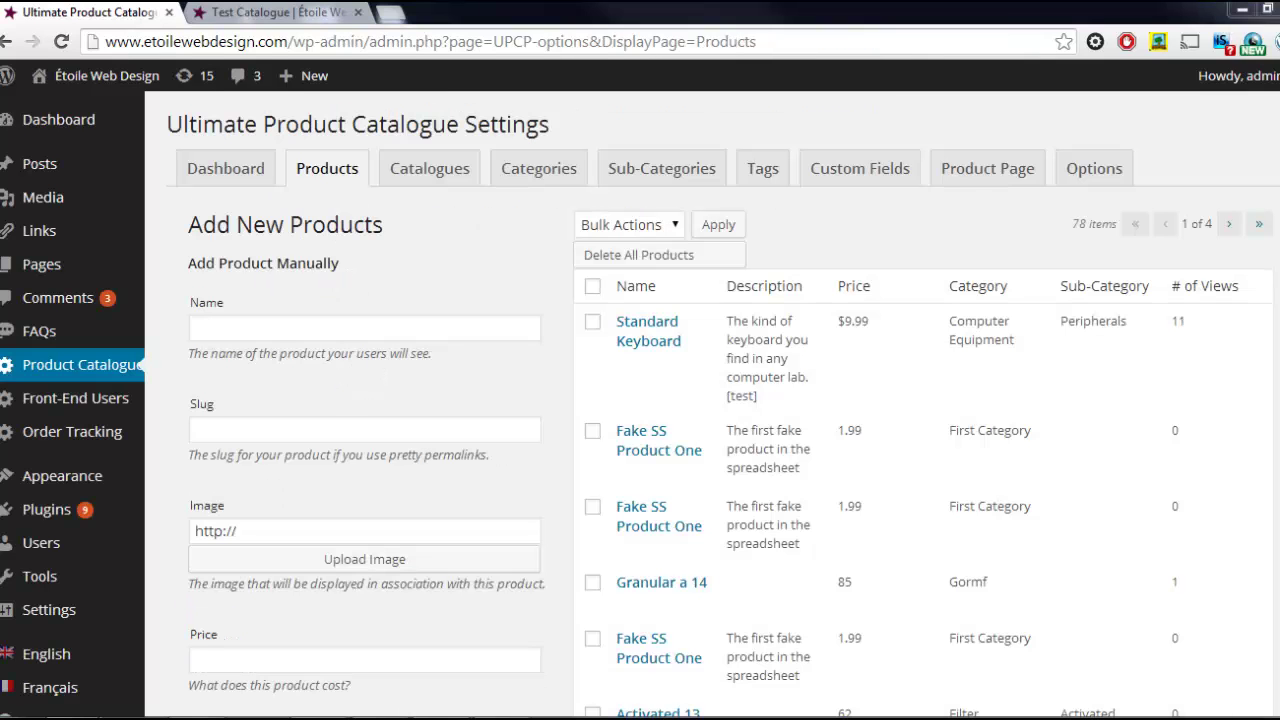
- Start a Short Text custom field named Test with slug test
click(879, 184)
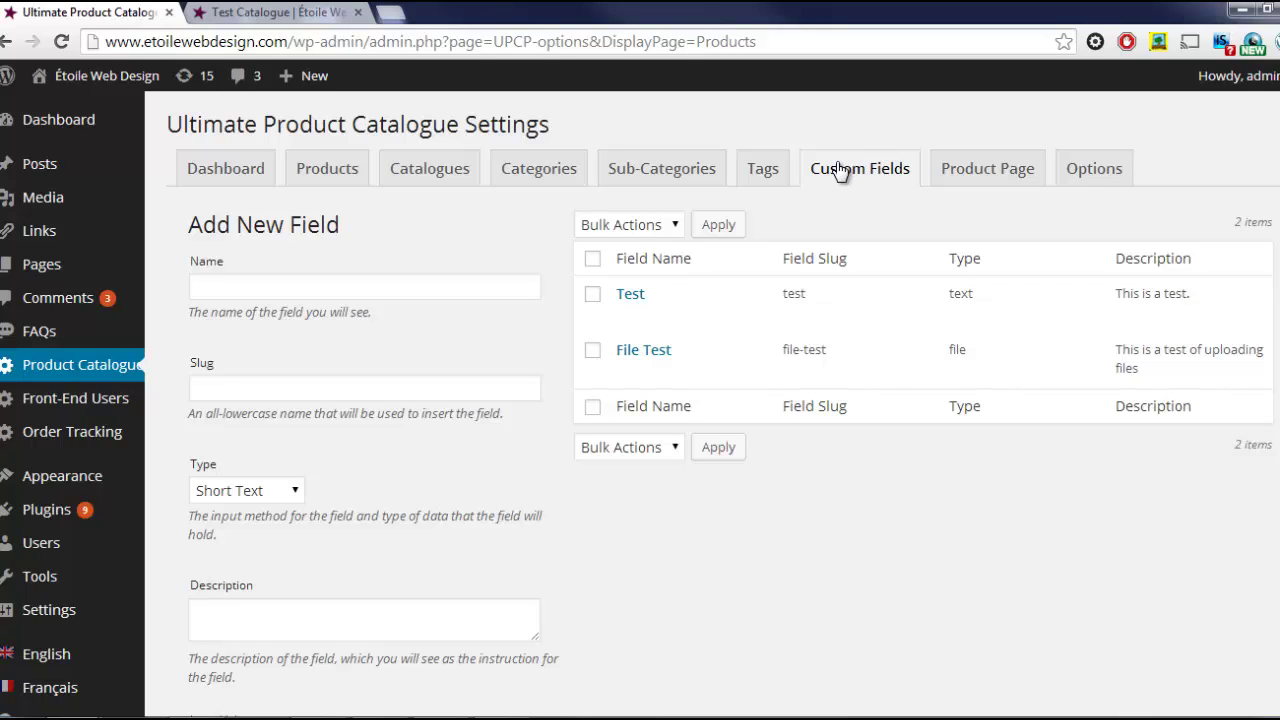
scroll(294, 346, down, 1)
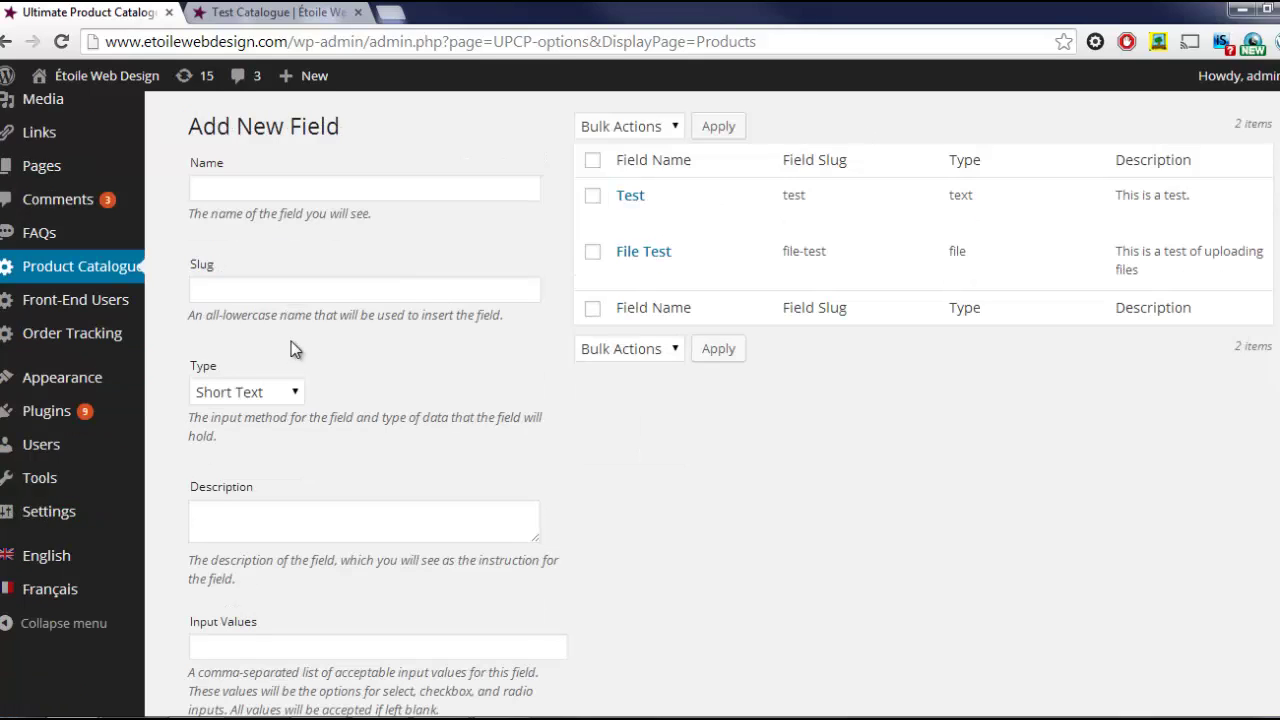
click(284, 399)
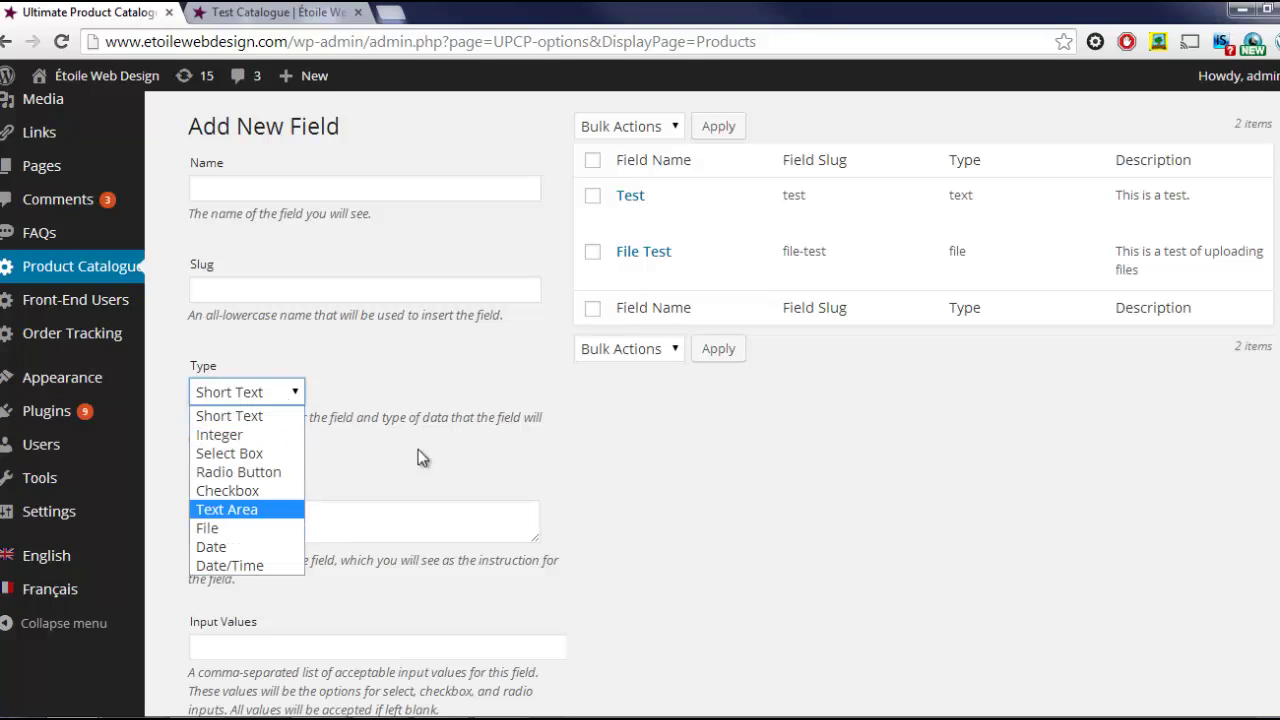
click(432, 415)
scroll(480, 400, up, 1)
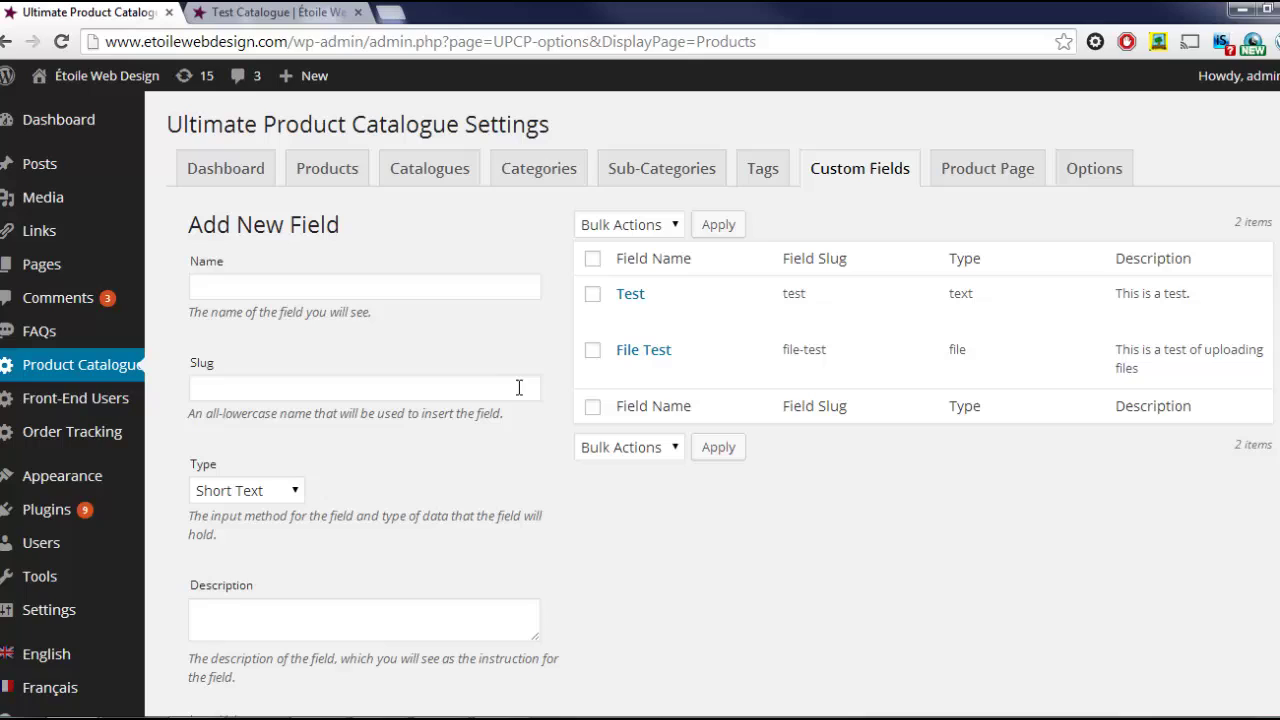
click(386, 291)
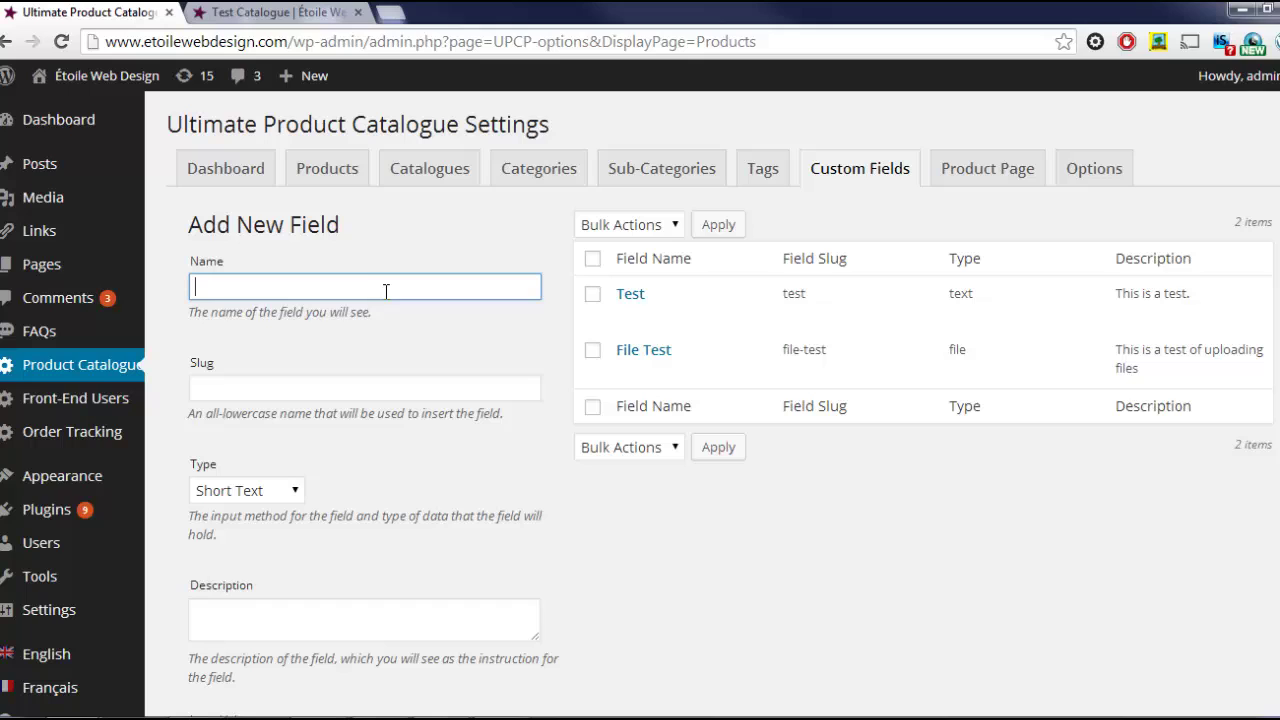
text(Test)
key(Tab)
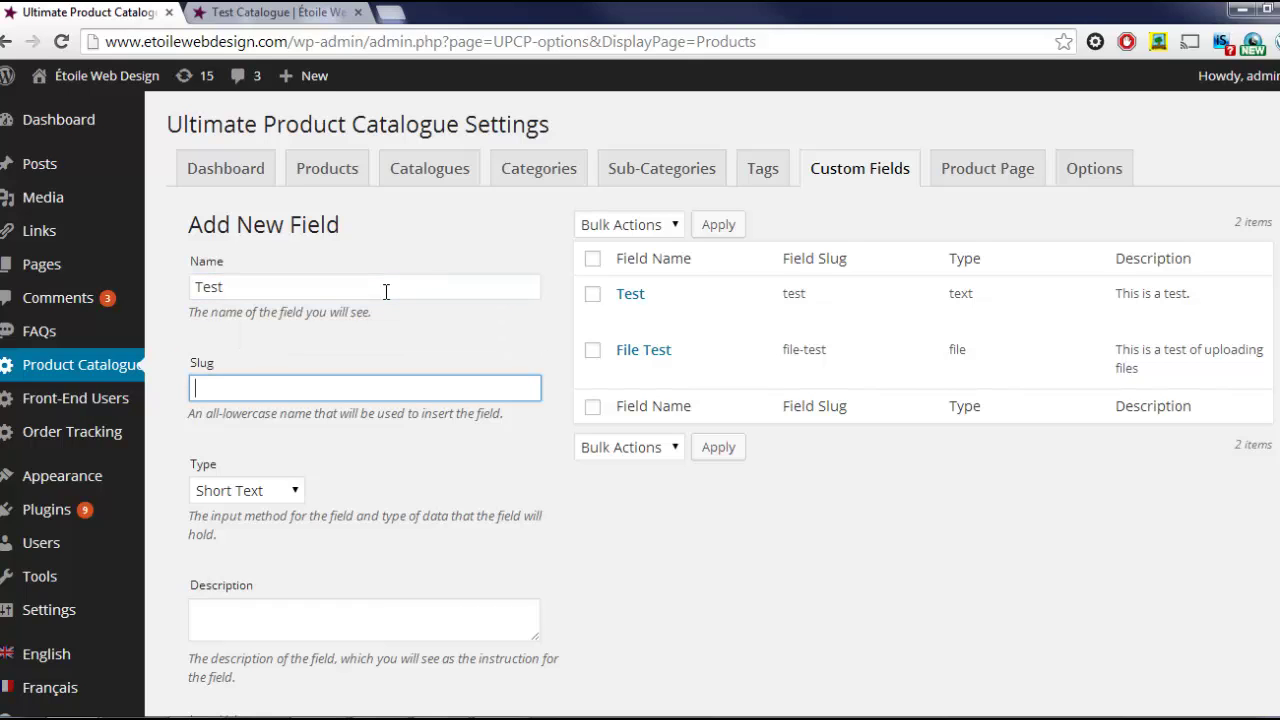
text(test)
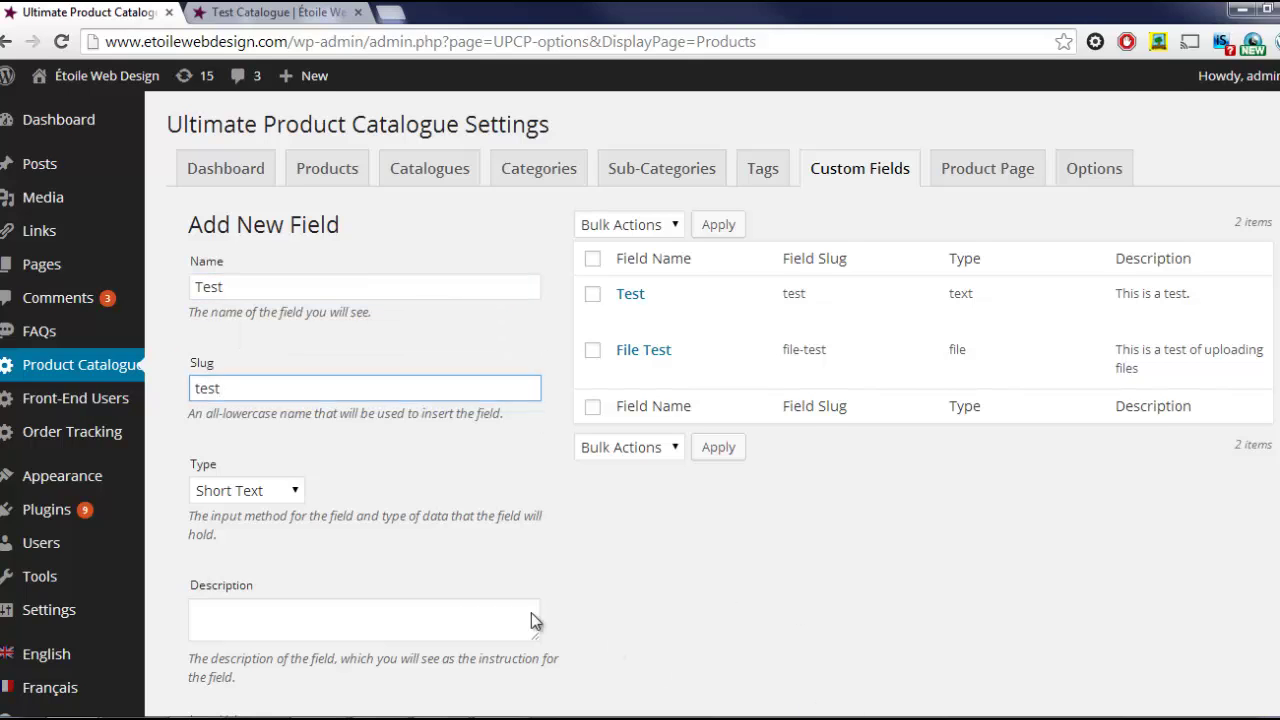
- Give the Test field a description, set Display to Both, and add it
scroll(365, 432, down, 2)
click(336, 419)
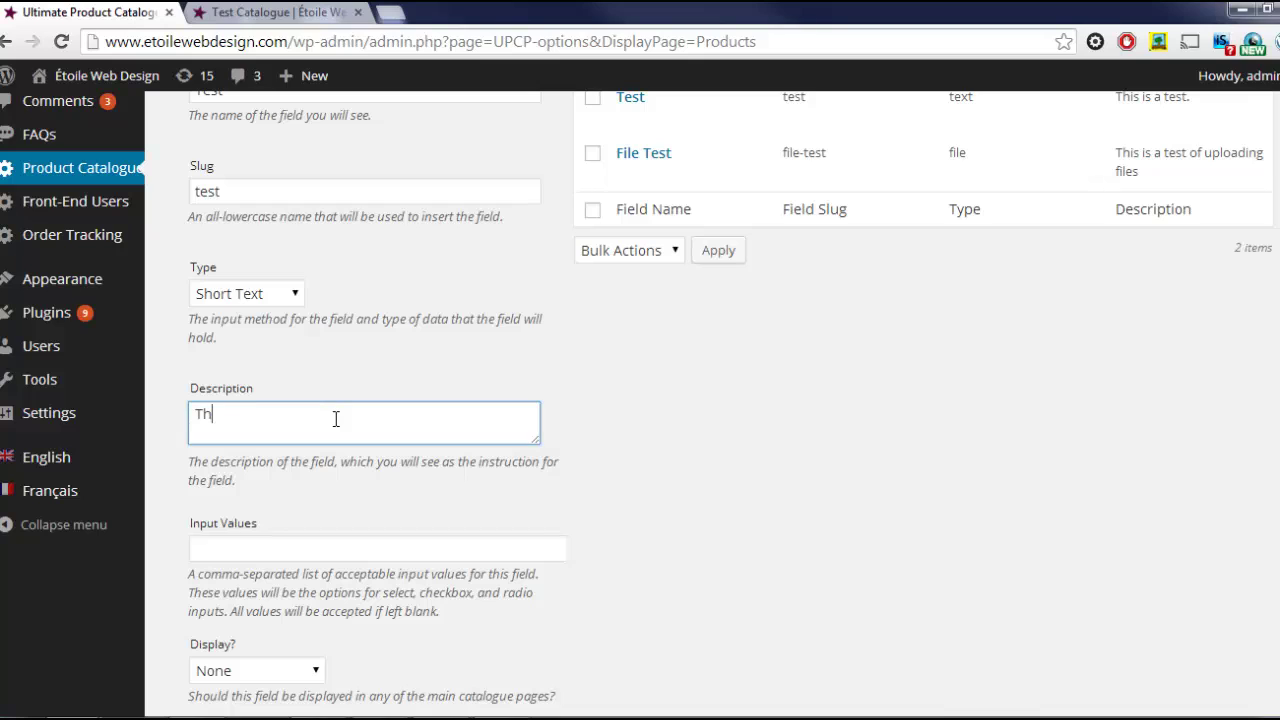
text(This is a test.)
click(772, 486)
scroll(700, 490, down, 1)
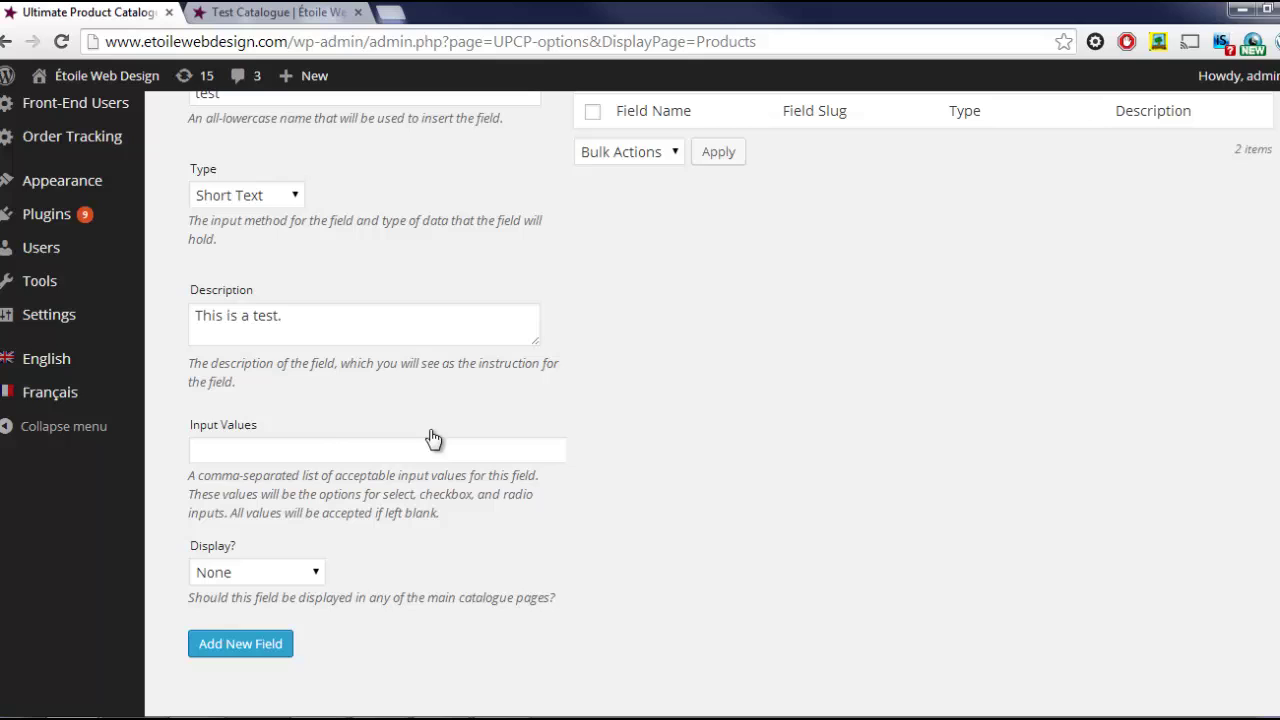
click(314, 580)
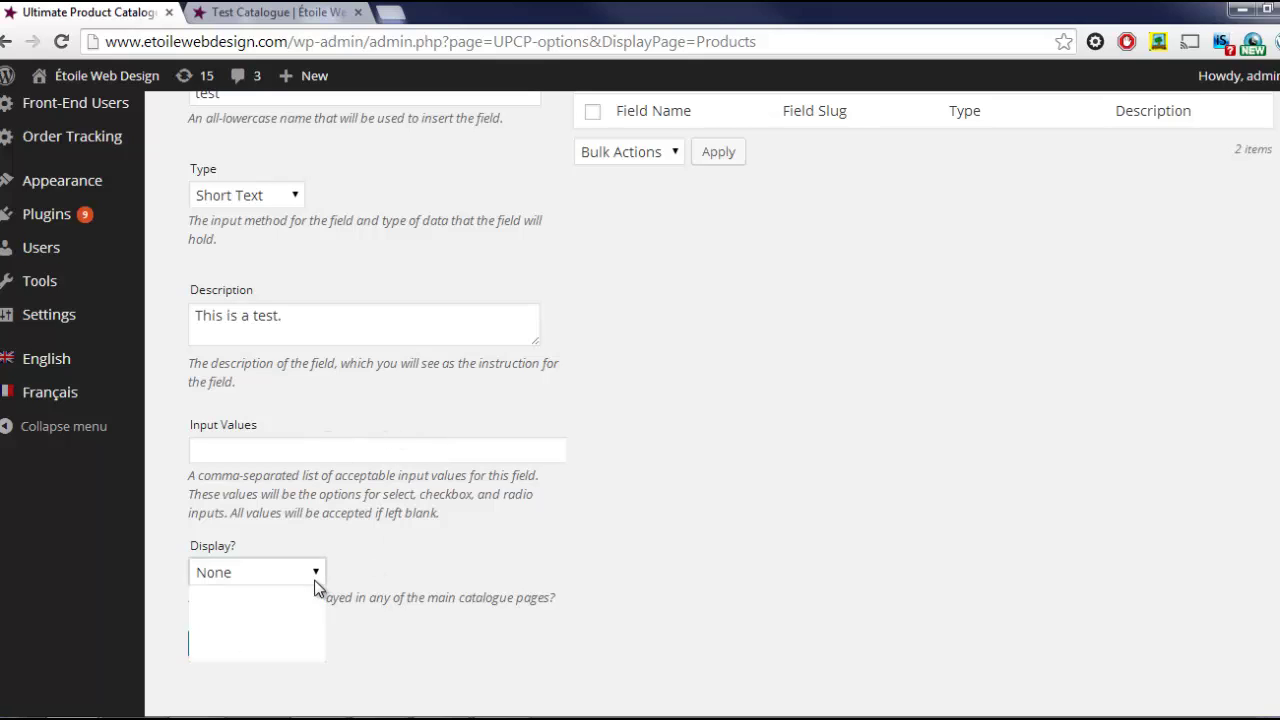
click(247, 653)
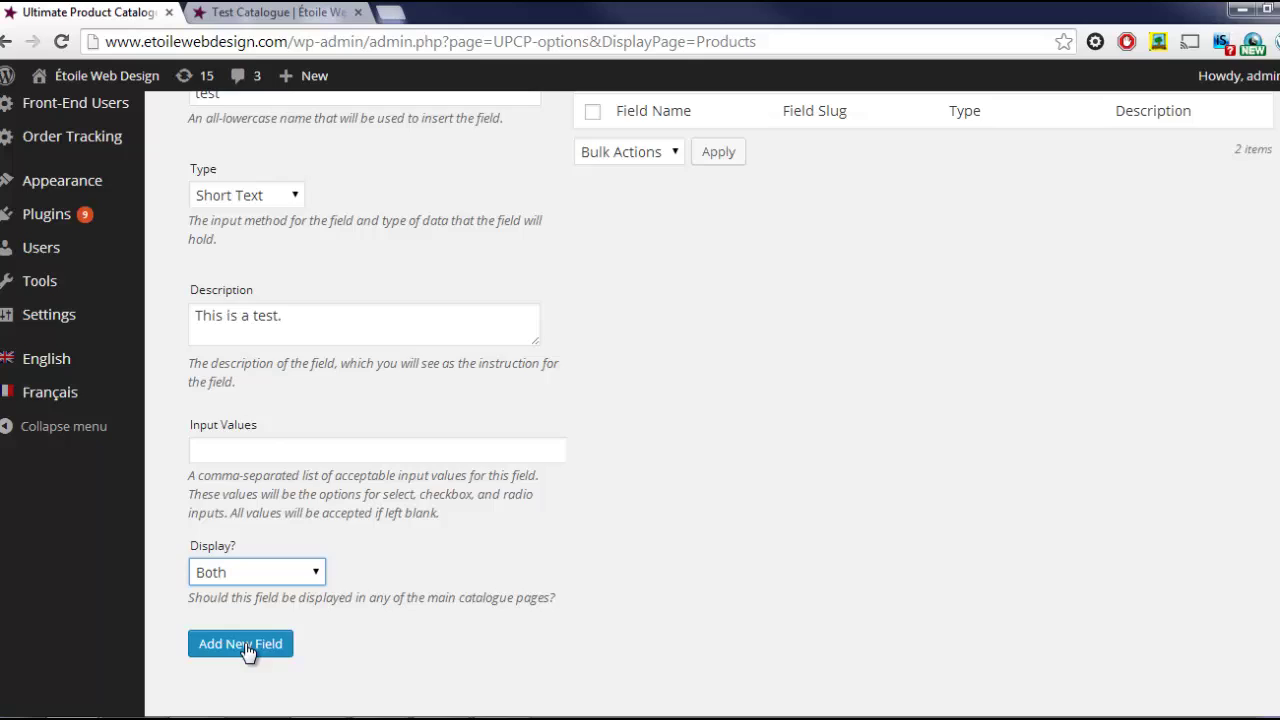
click(247, 650)
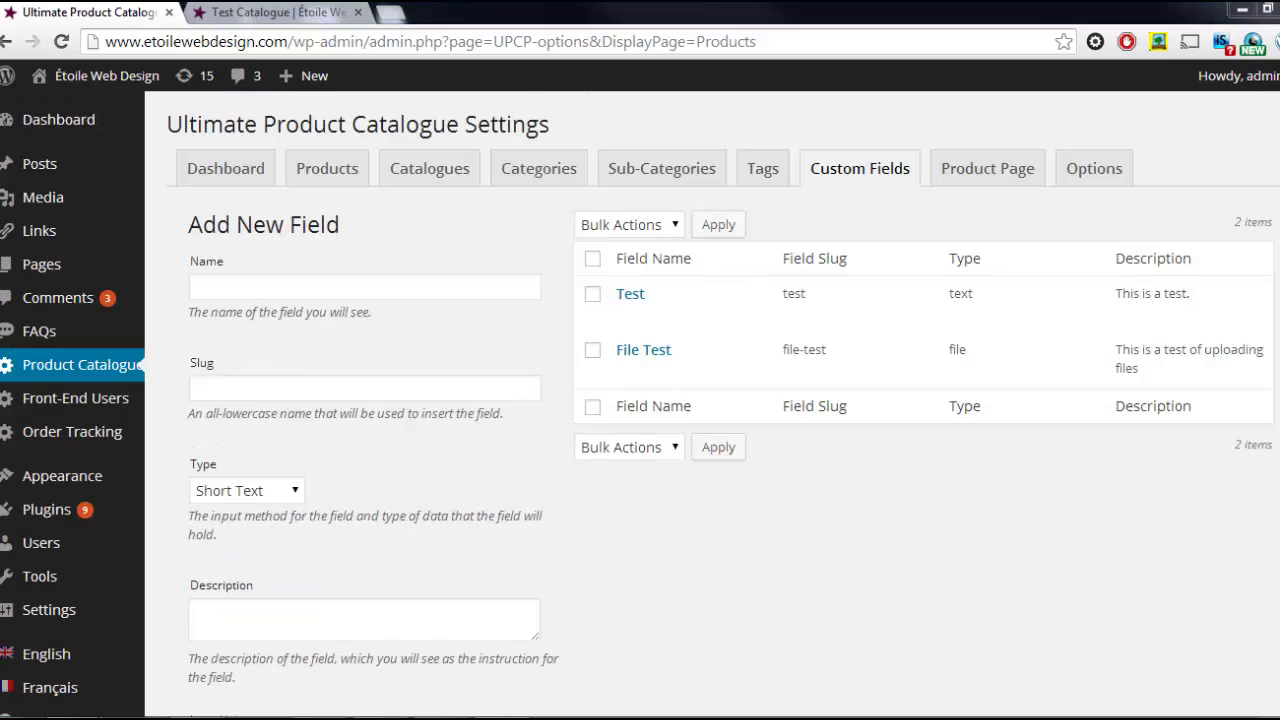
- Start a second field named File Test with slug file-test and type File
click(230, 292)
text(File )
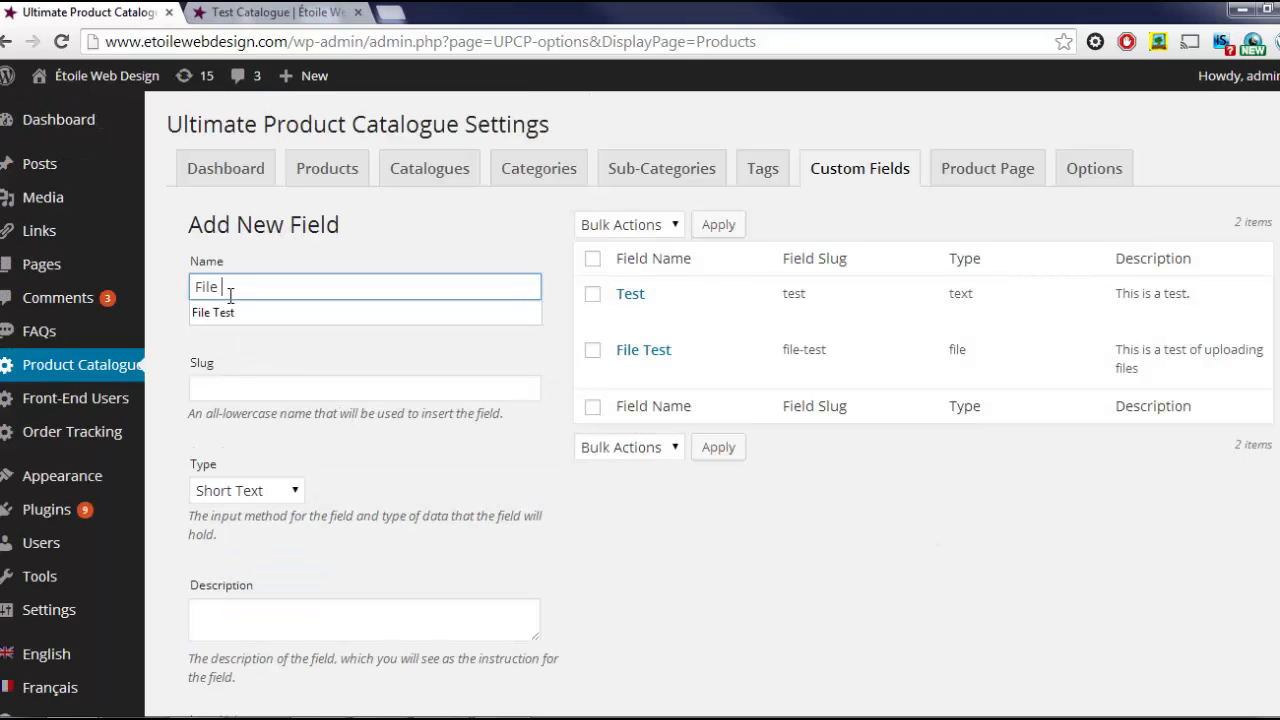
text(Test)
key(Tab)
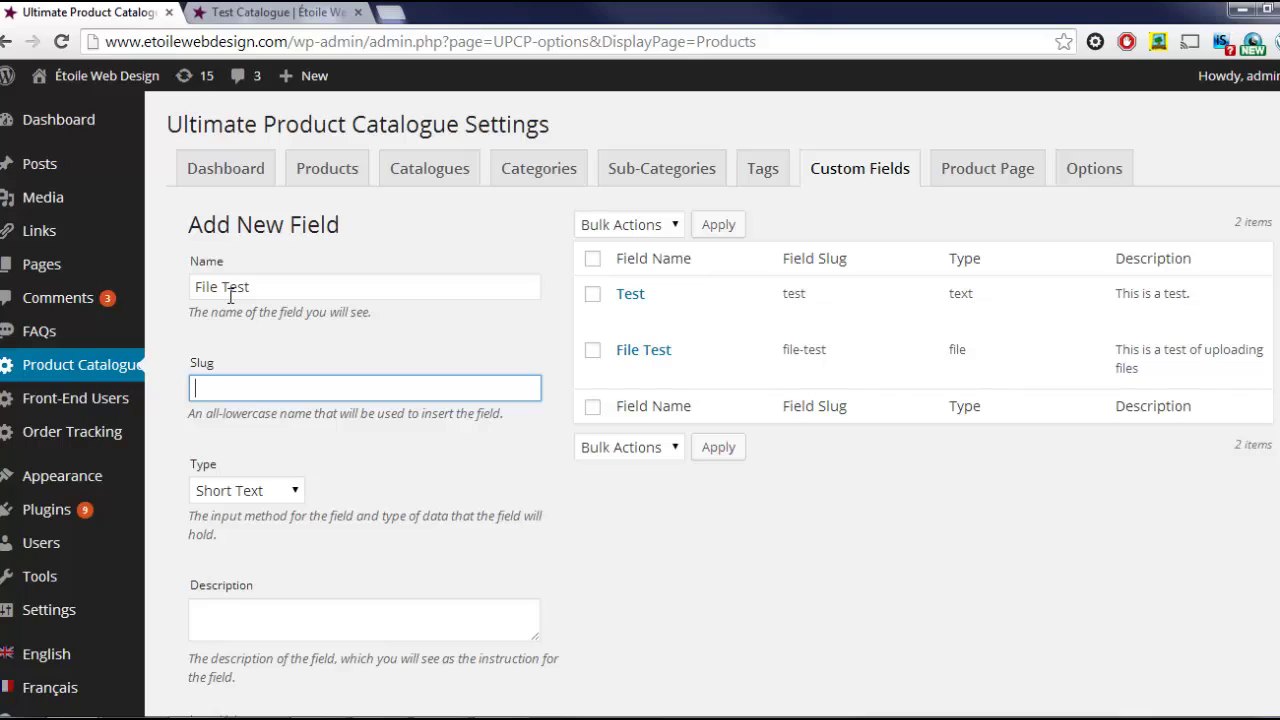
text(file-test)
key(Tab)
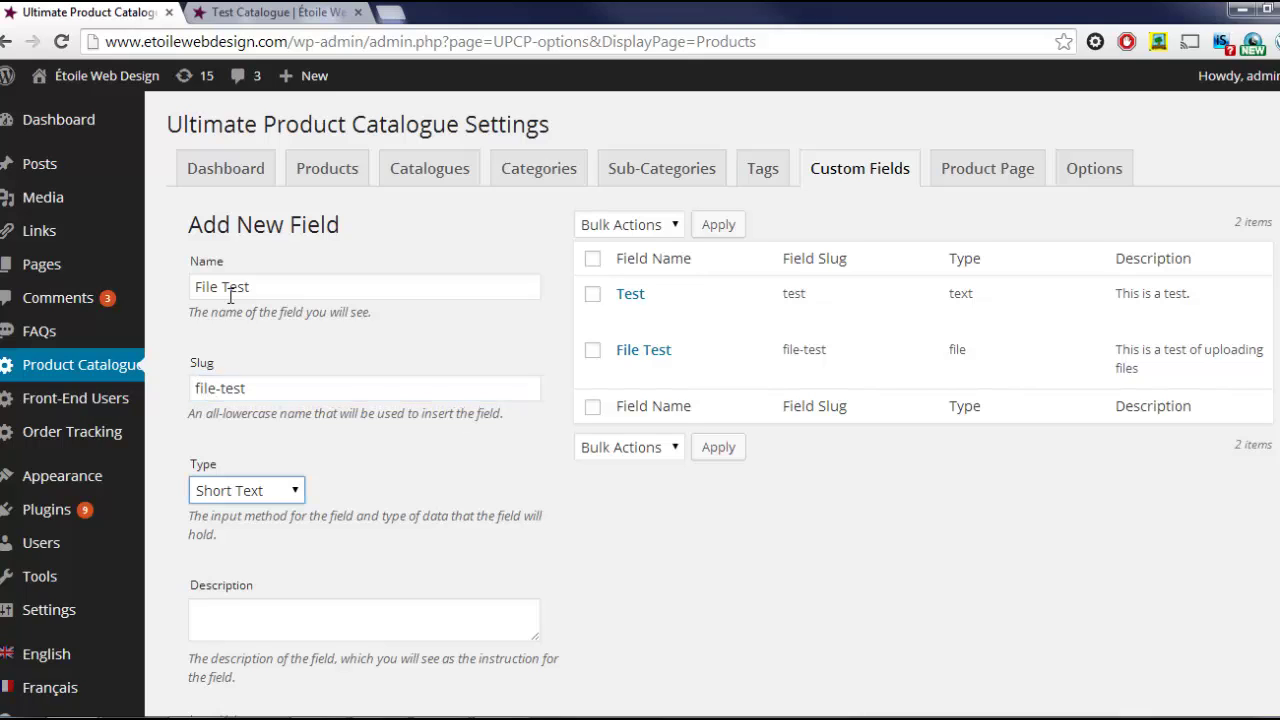
click(272, 505)
click(210, 626)
- Describe File Test as 'this is a test of uploading files', display it on Both, and add it
click(289, 617)
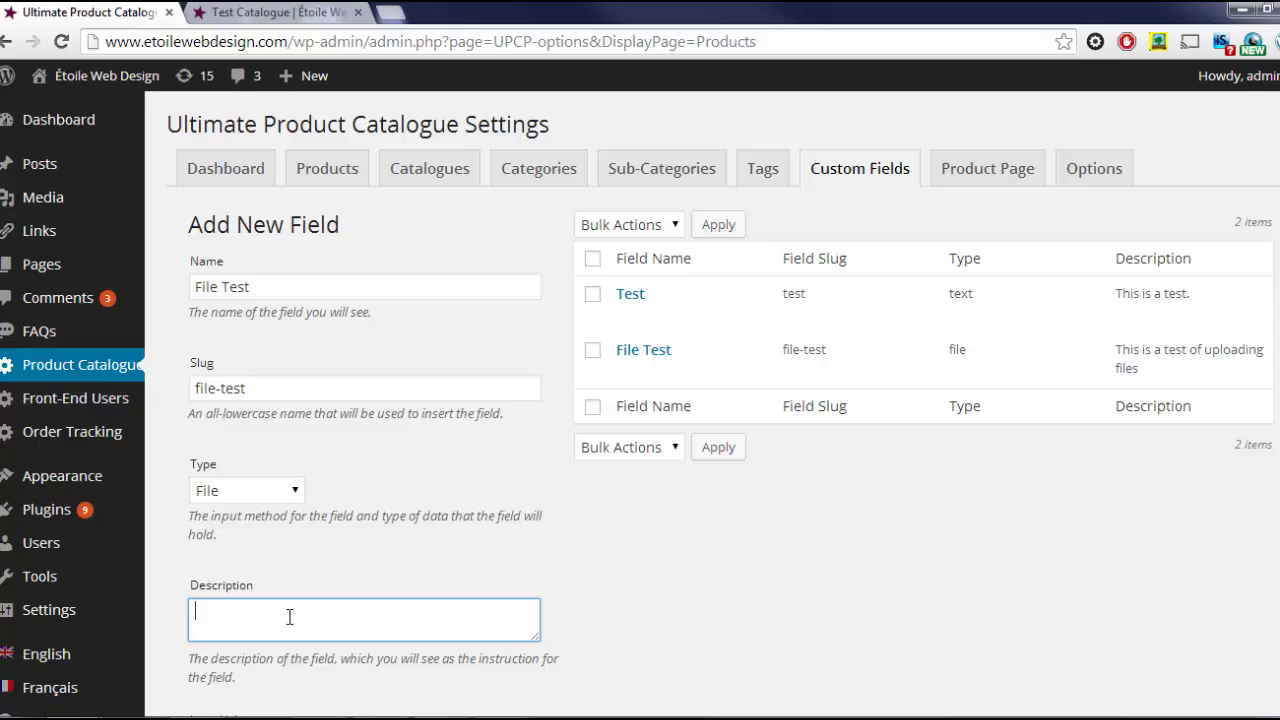
text(this is a test of uploading files)
click(591, 571)
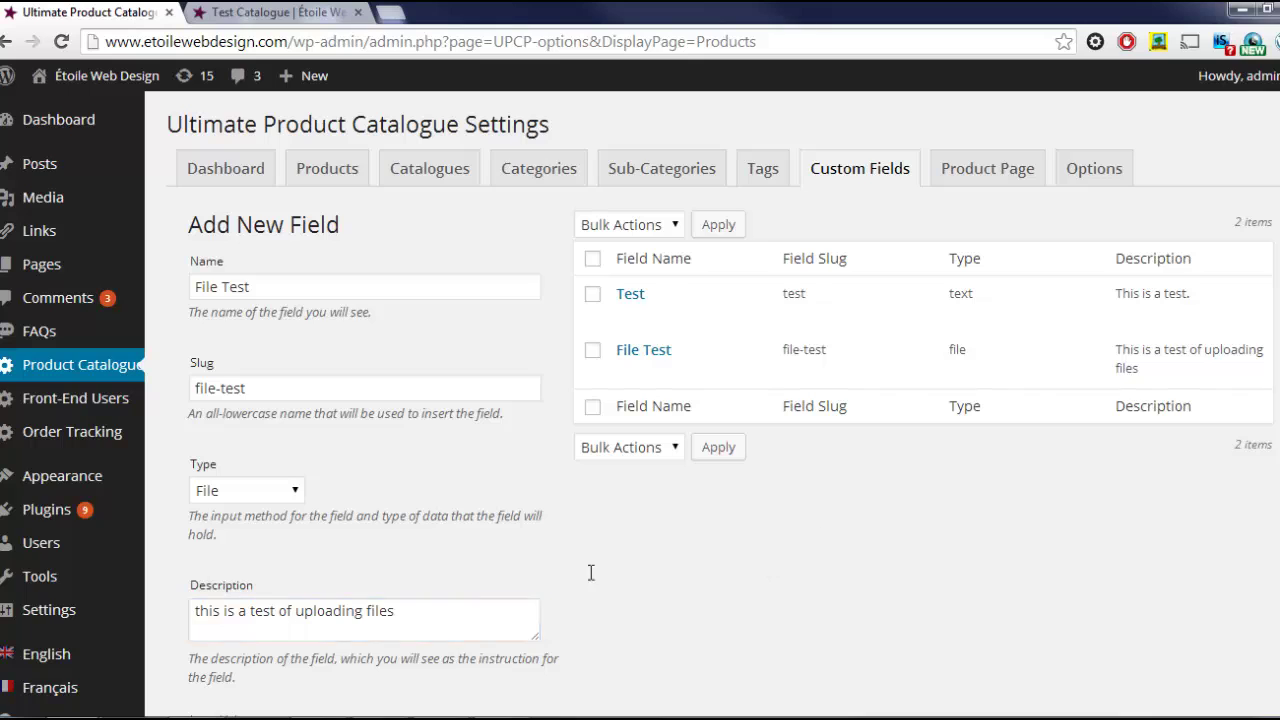
scroll(251, 543, down, 3)
click(255, 572)
click(228, 655)
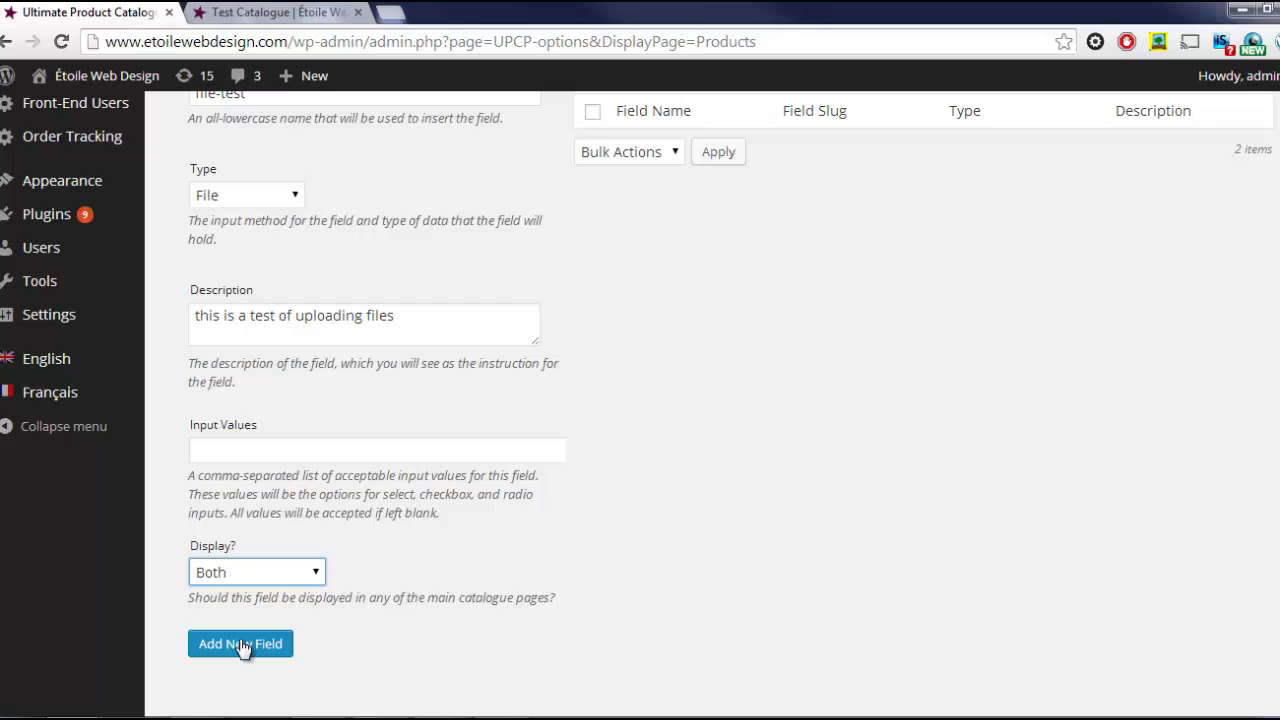
click(241, 645)
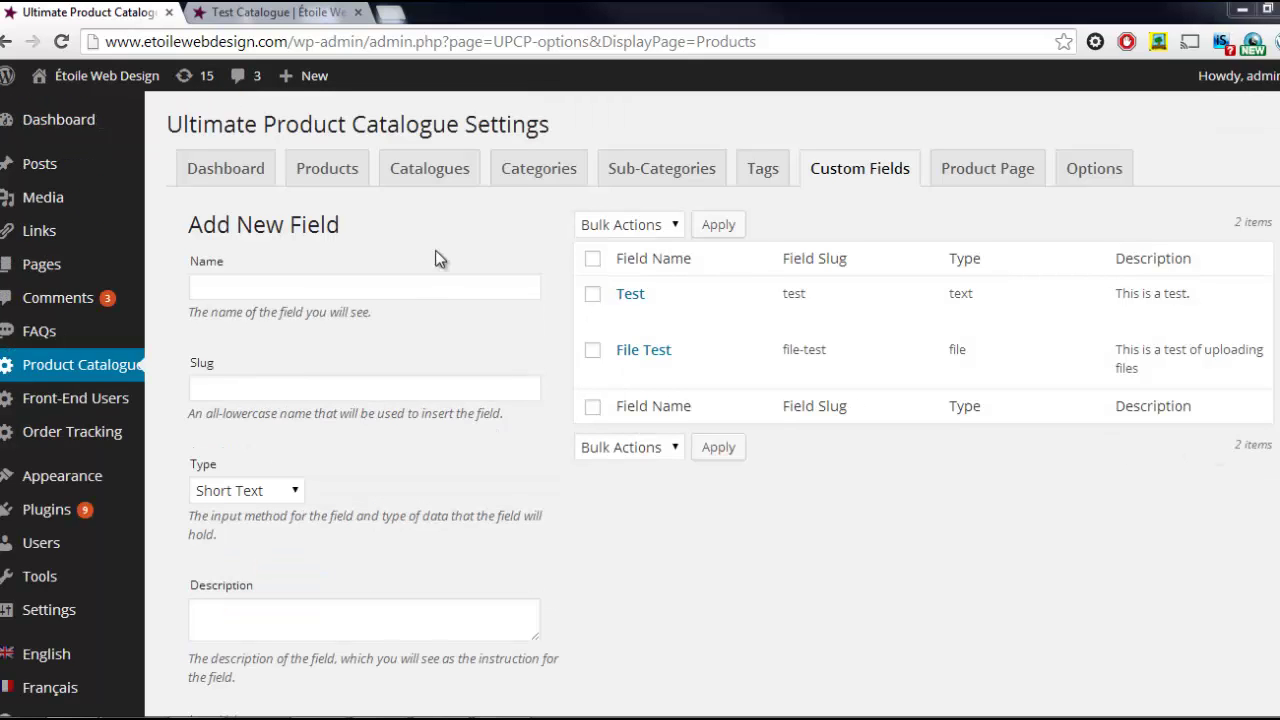
click(313, 187)
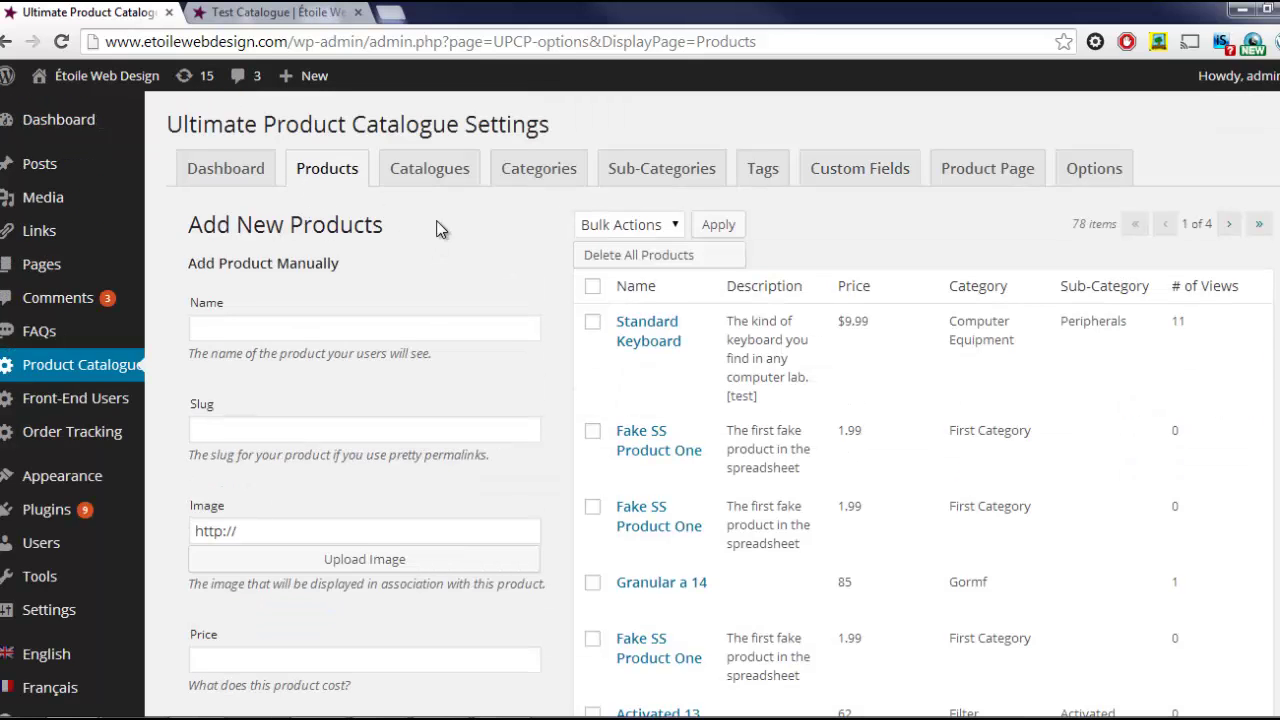
- Open Standard Keyboard and review its Test field value, leaving it unchanged
click(666, 340)
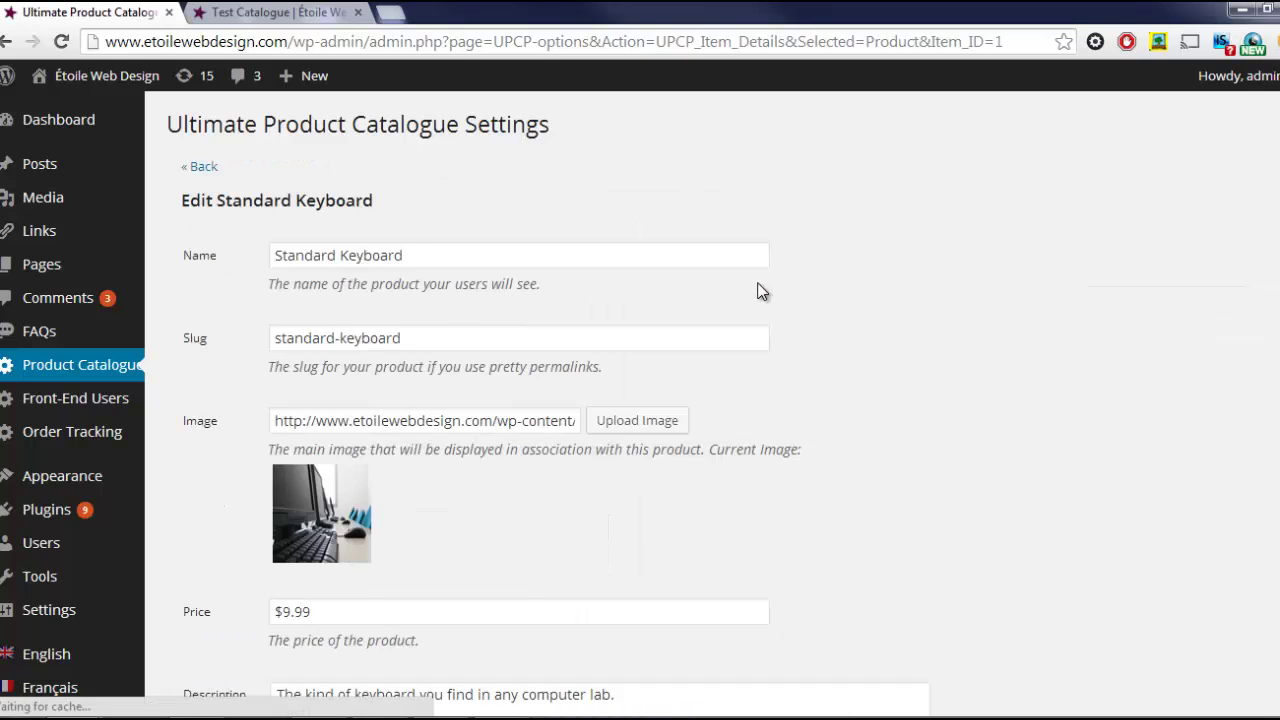
scroll(757, 291, down, 10)
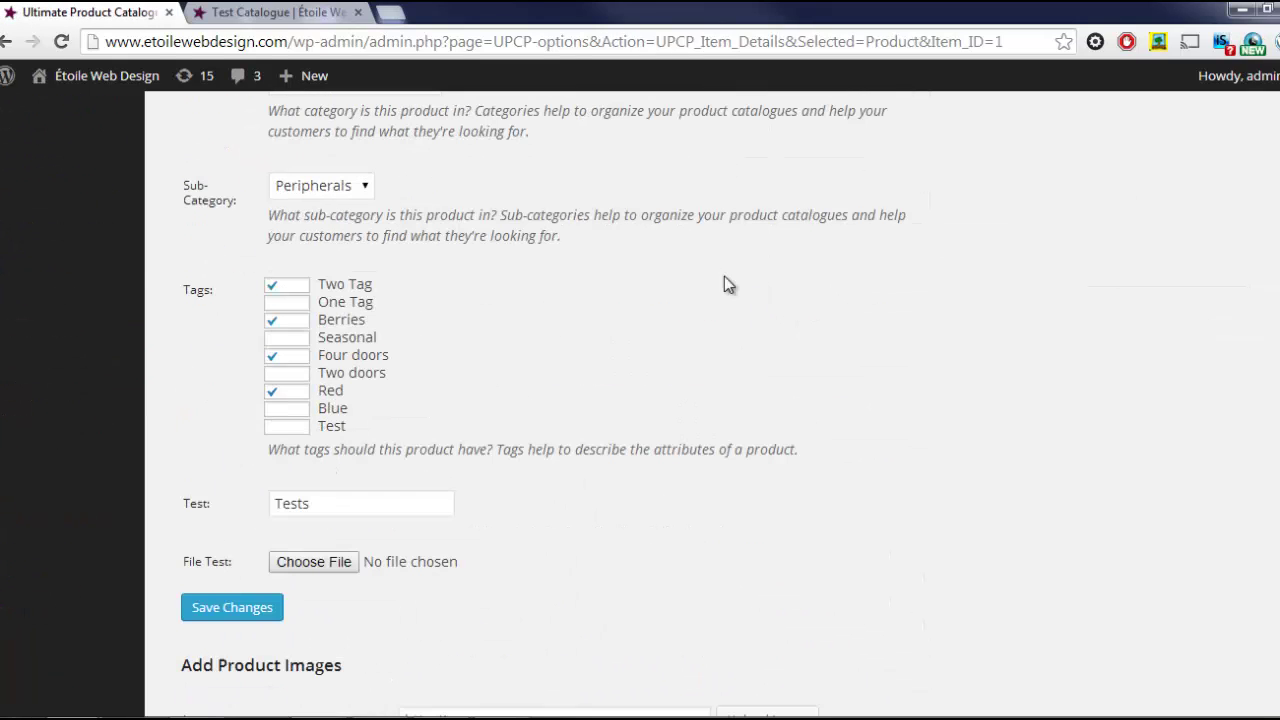
scroll(304, 507, down, 1)
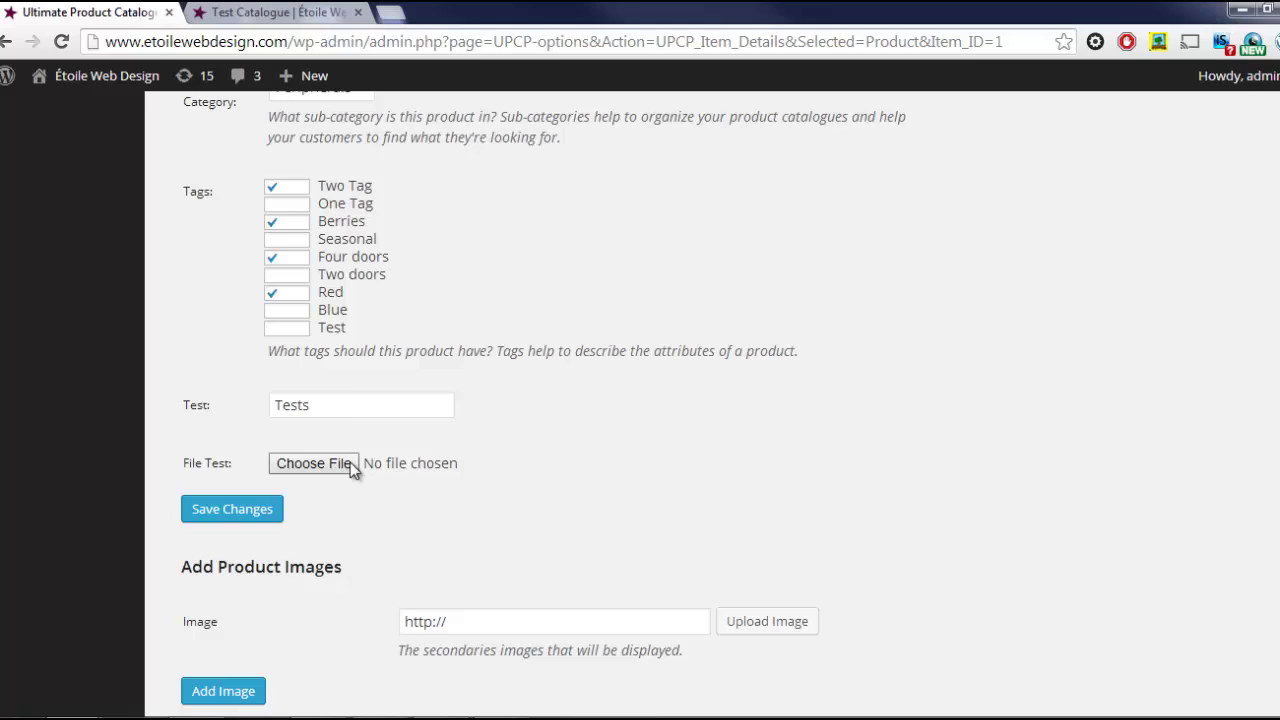
click(340, 402)
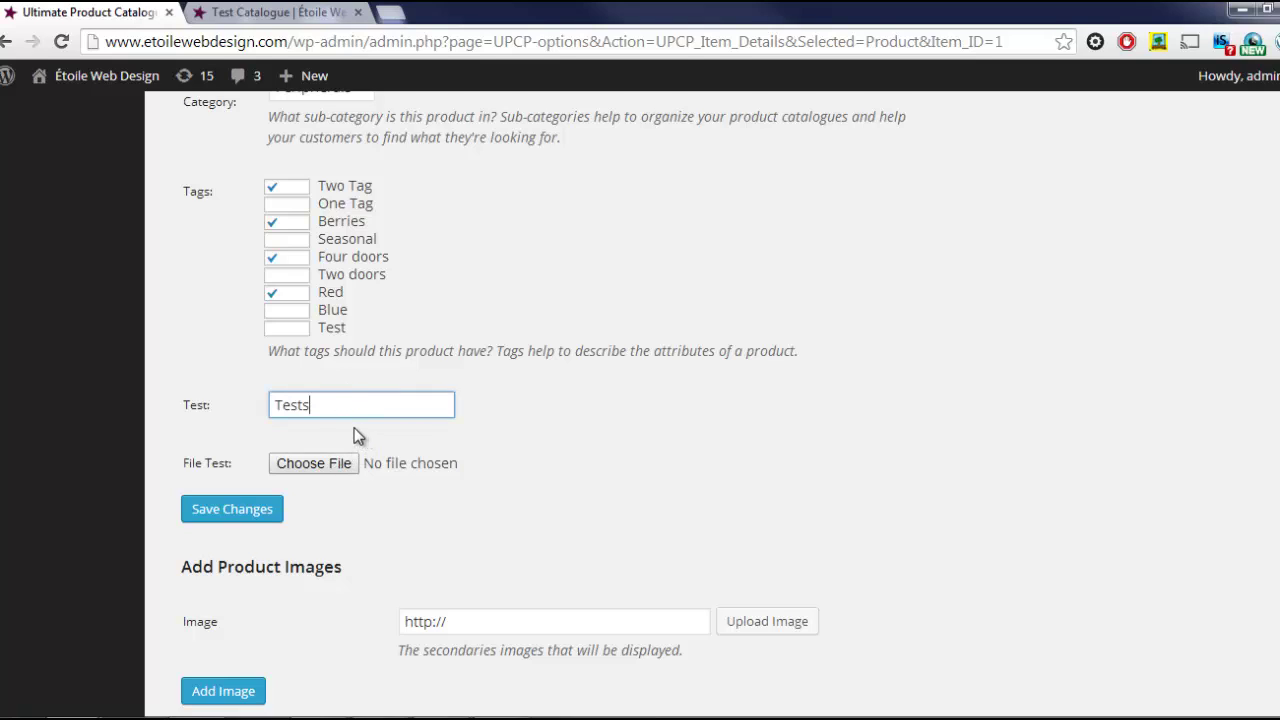
click(282, 434)
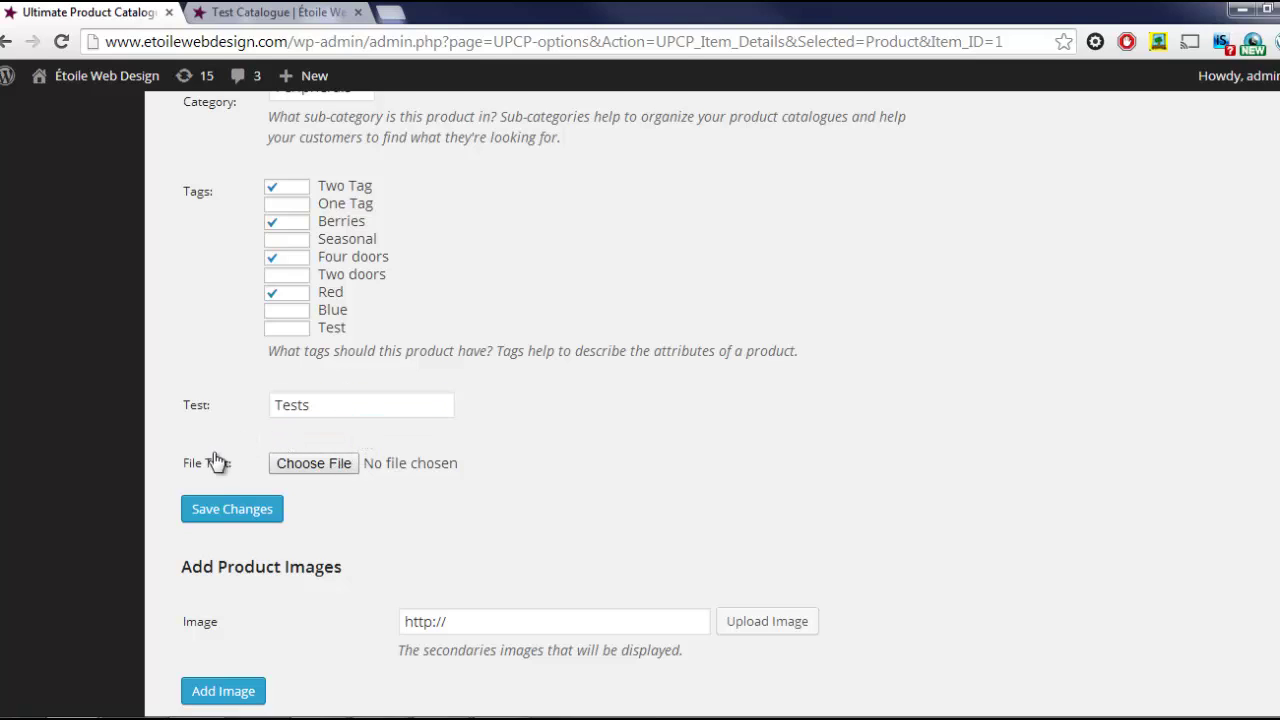
click(317, 411)
- Attach Banner.png to the File Test field, save, and view the live catalogue
click(313, 466)
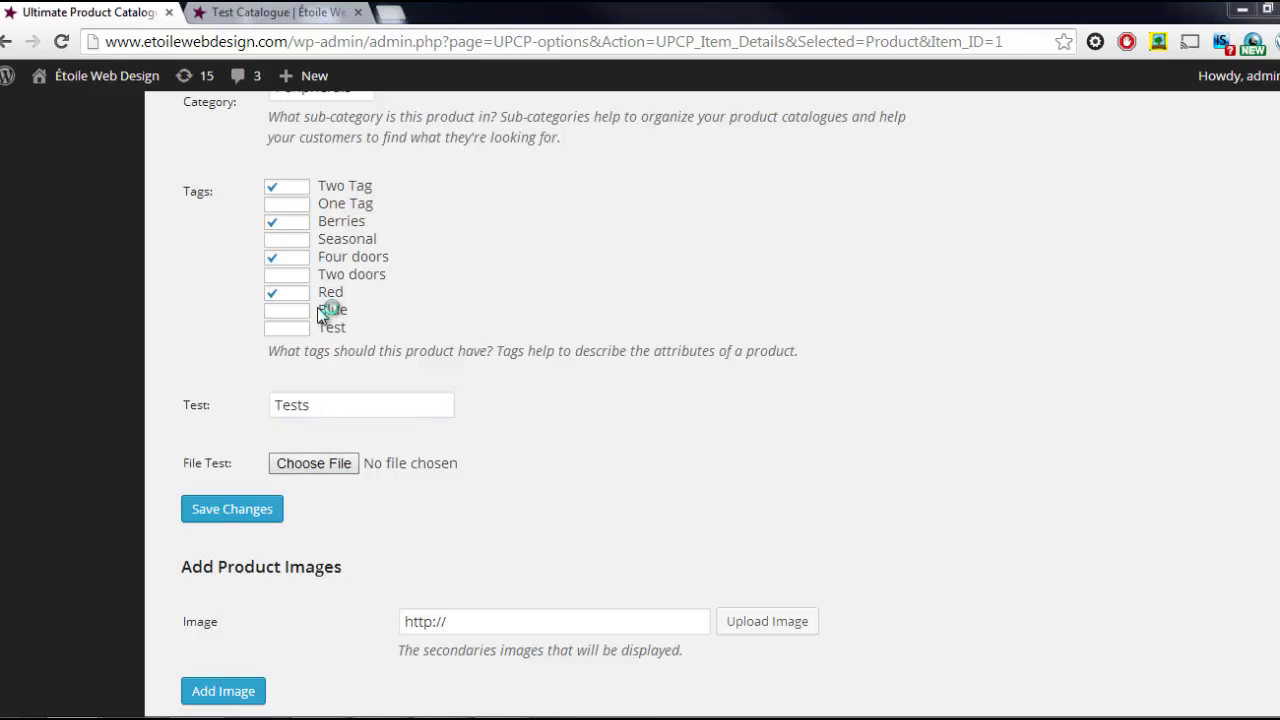
double_click(215, 208)
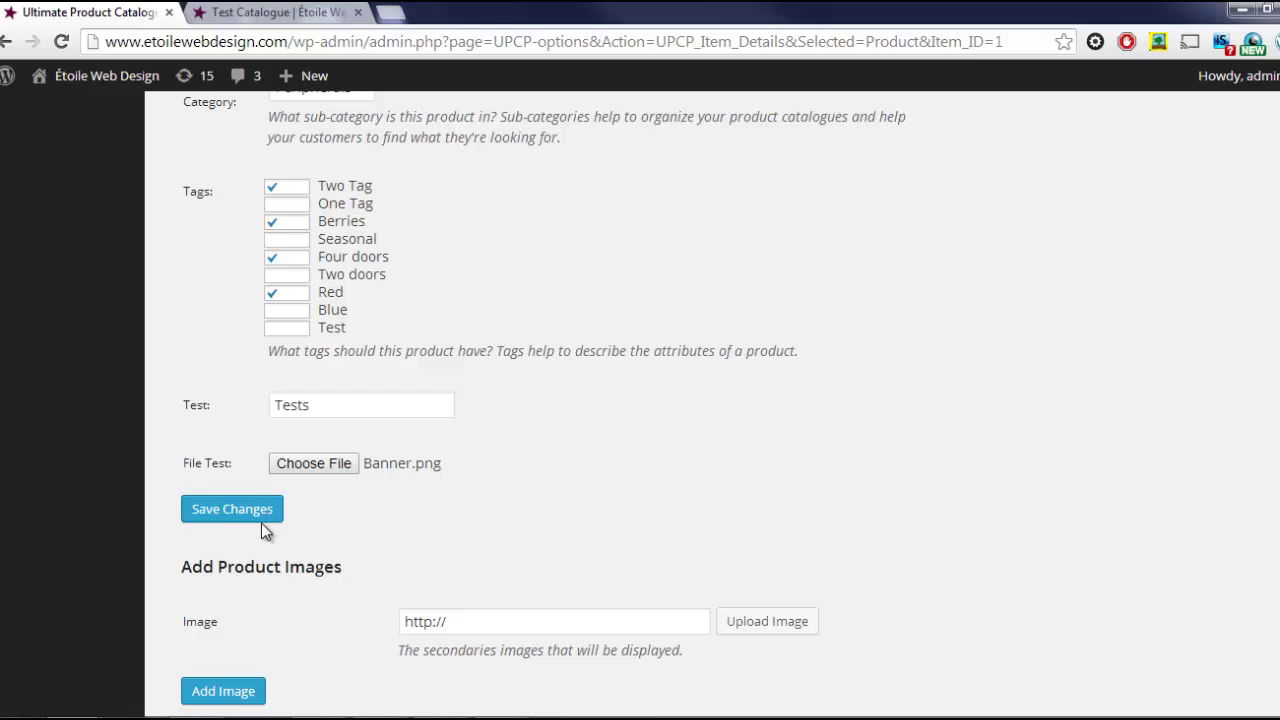
click(256, 511)
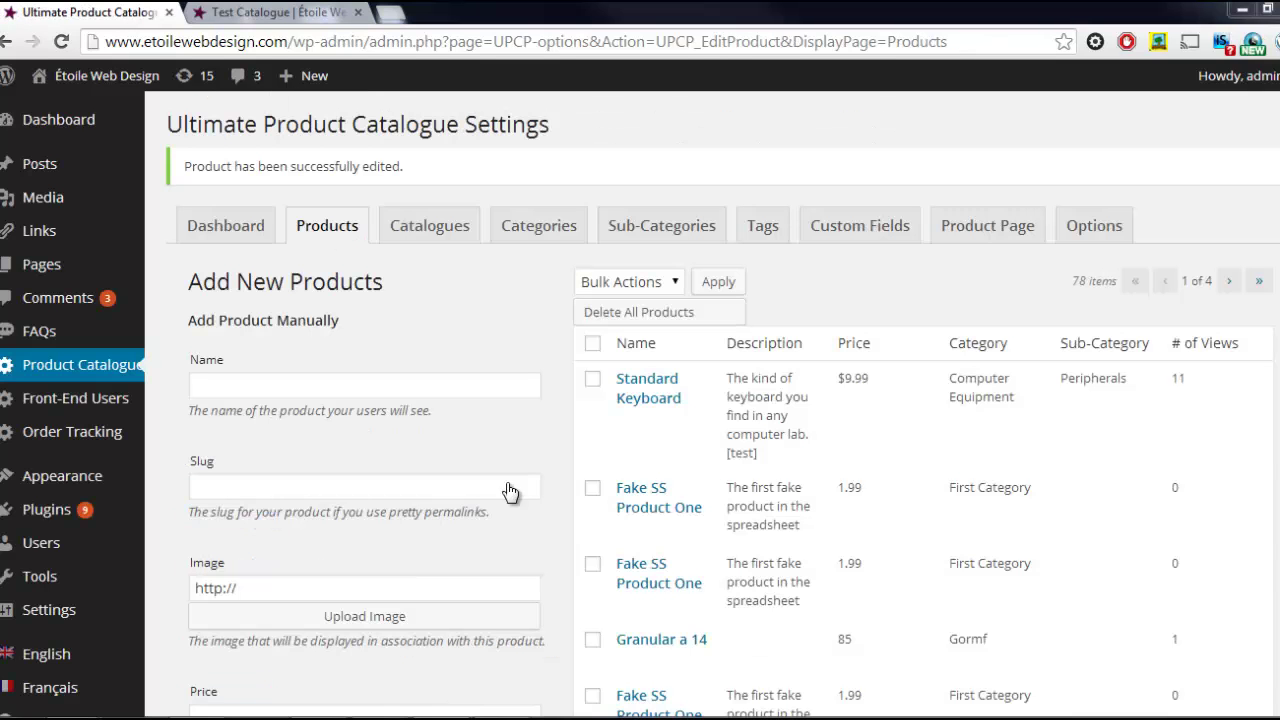
click(265, 13)
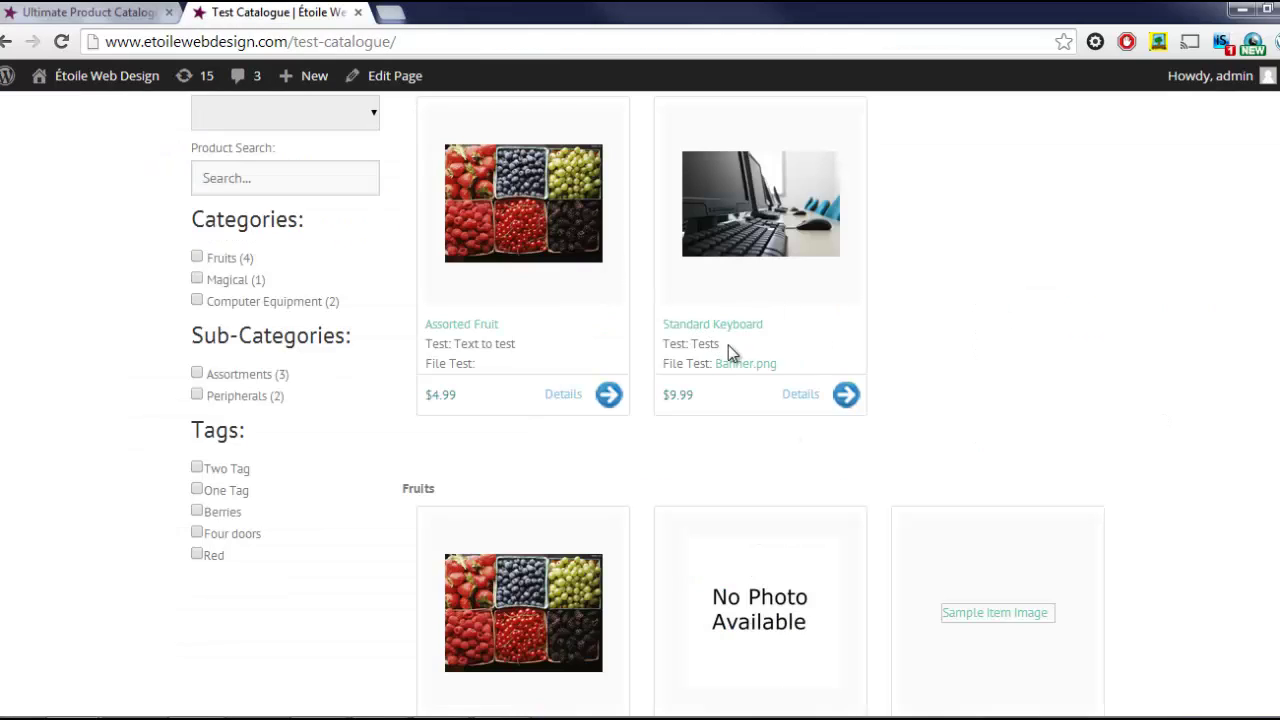
- Show the Test Catalogue as a detailed list to confirm Standard Keyboard's Banner.png link
scroll(780, 359, up, 2)
click(534, 237)
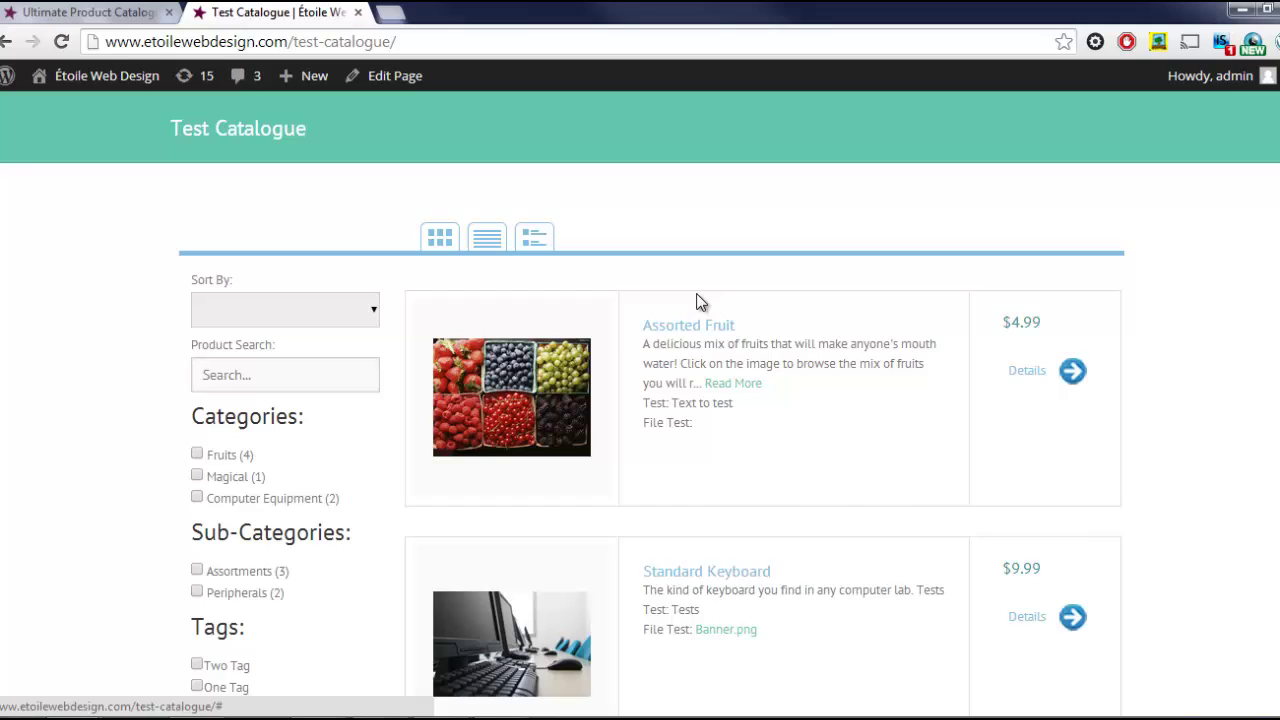
scroll(698, 302, down, 1)
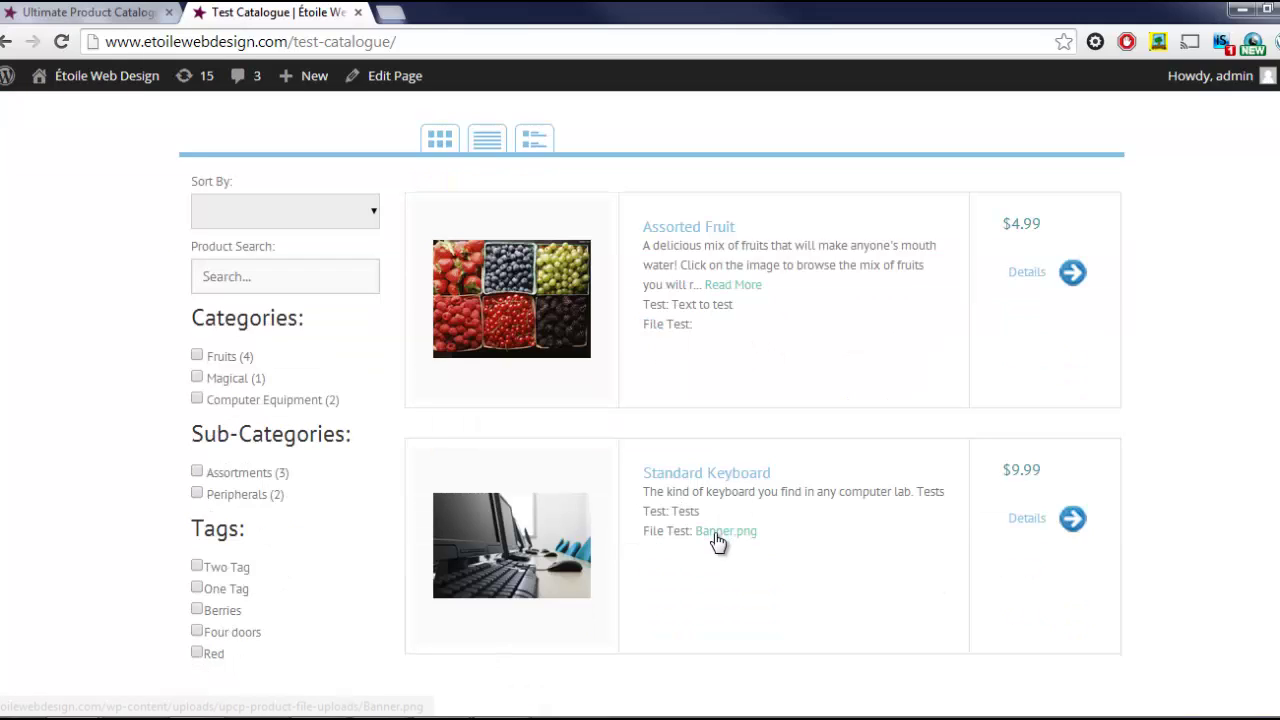
click(148, 12)
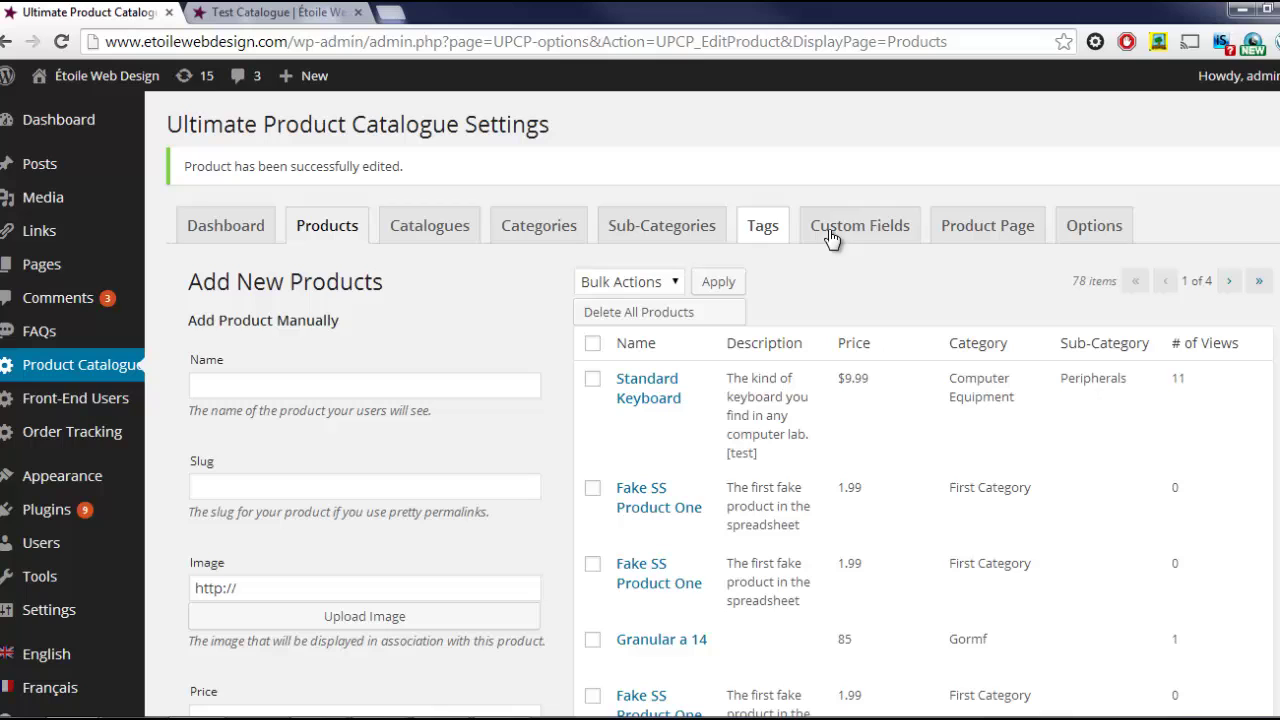
- Set Custom Product Pages to Yes on the Options tab and save the settings
click(988, 226)
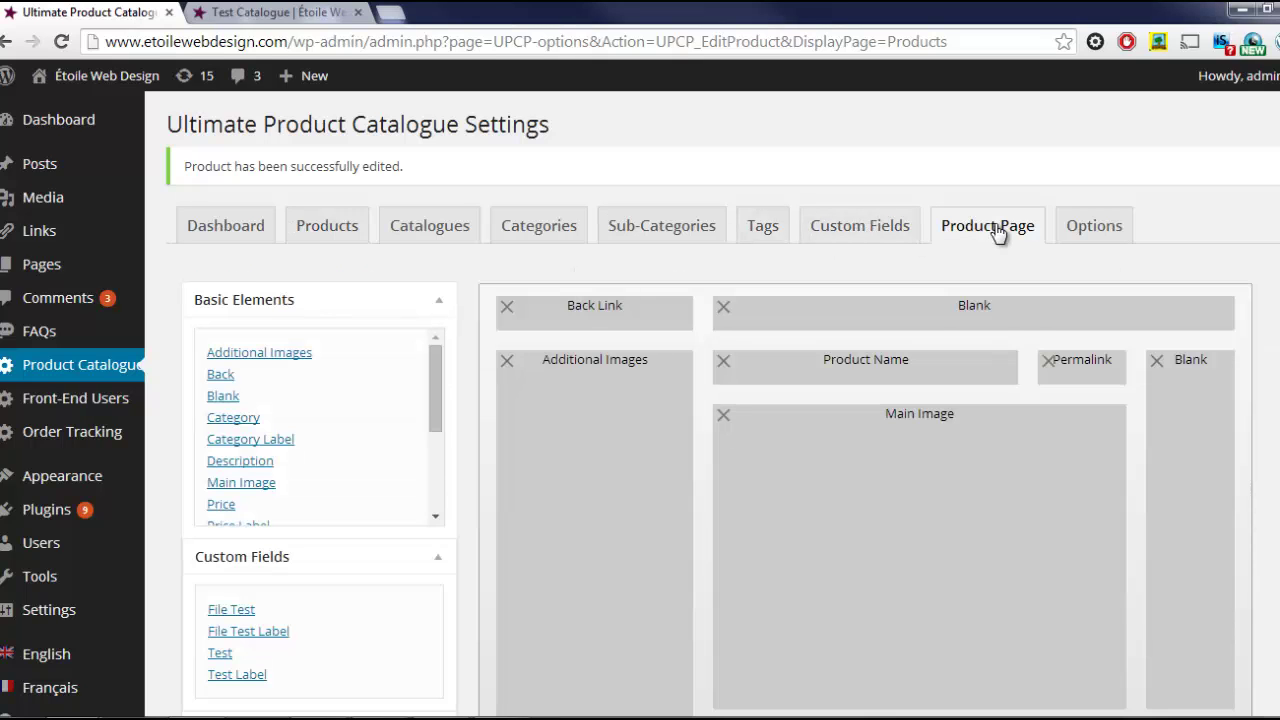
scroll(997, 200, down, 1)
click(1076, 134)
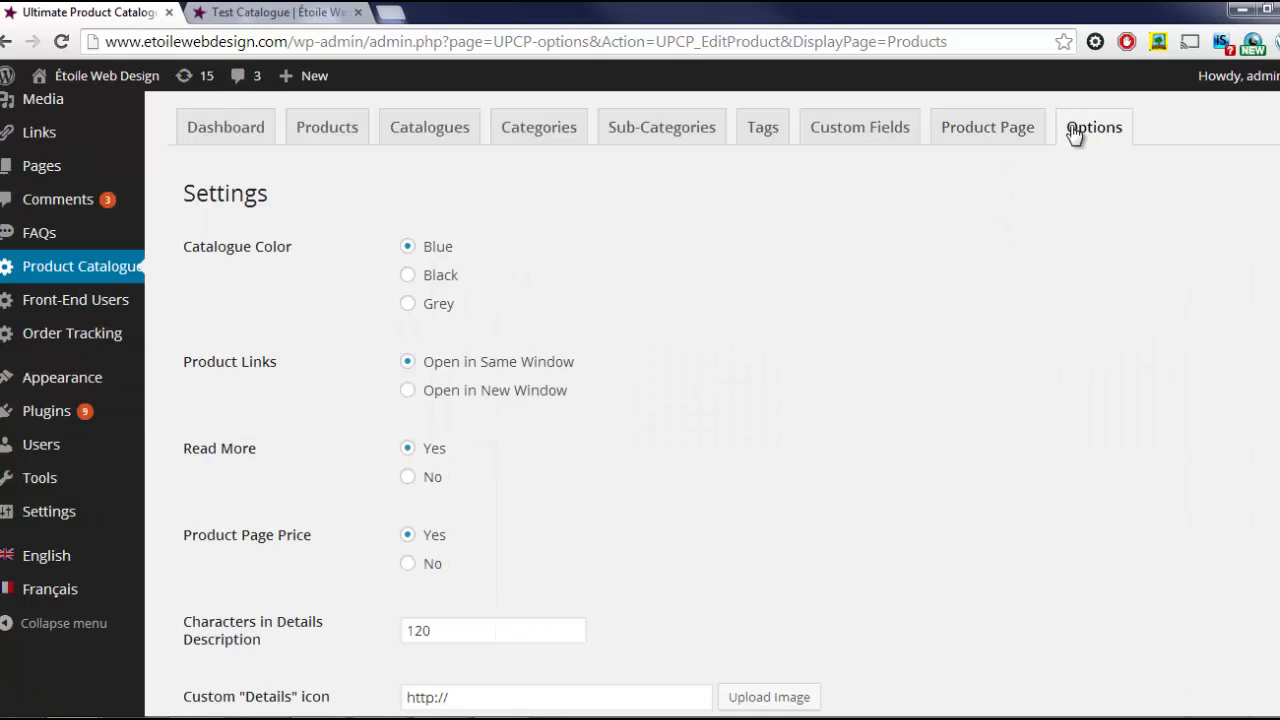
scroll(826, 272, down, 4)
scroll(700, 410, down, 2)
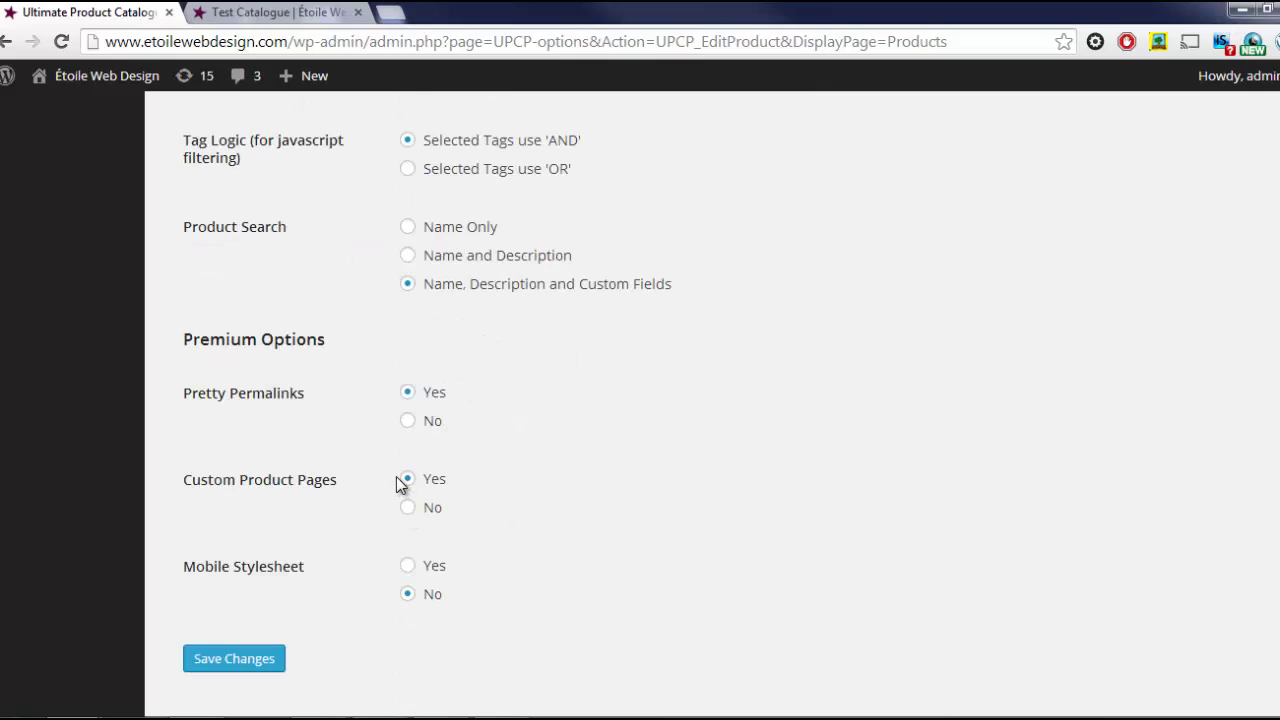
click(249, 659)
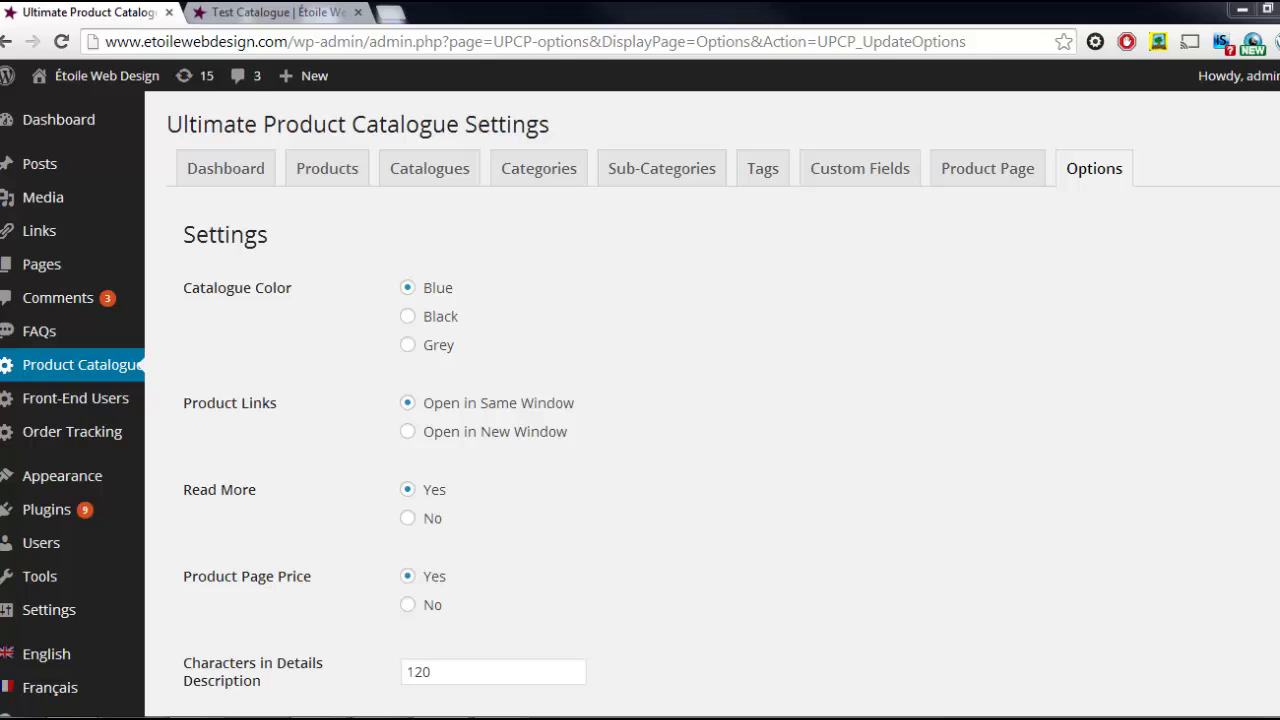
- Add the Test and Test Label custom fields to the product page layout
click(984, 185)
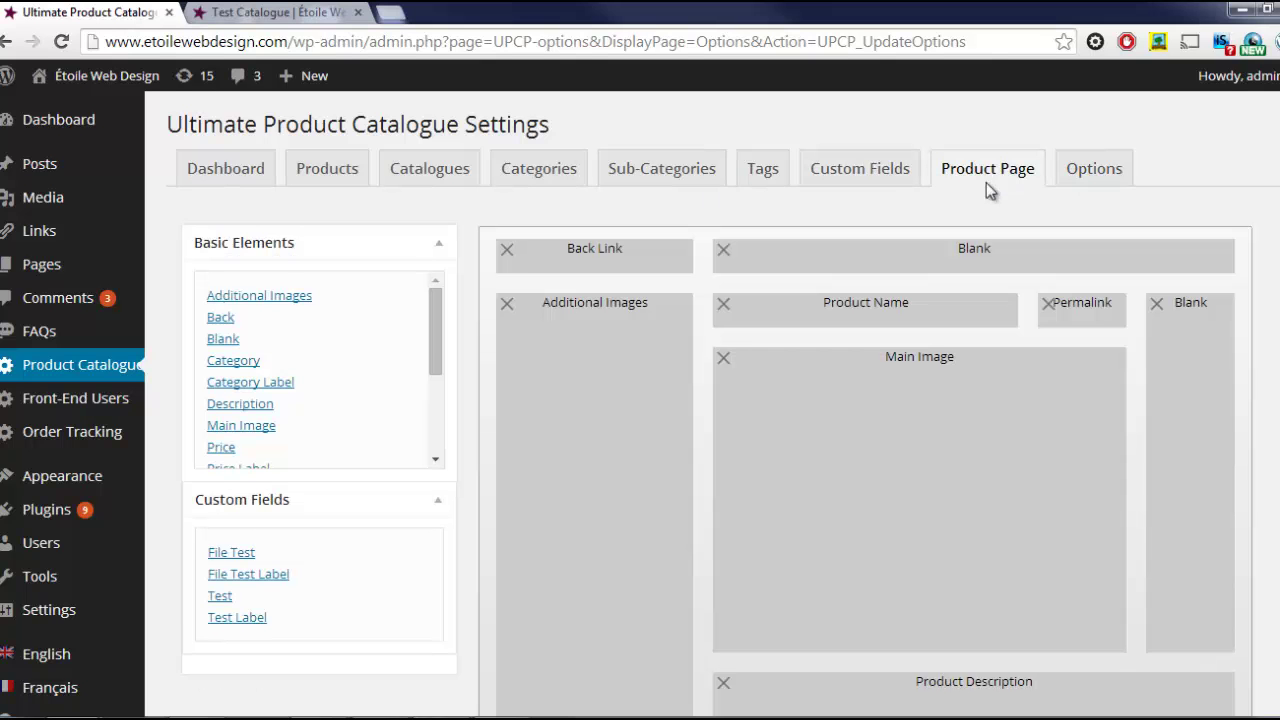
scroll(640, 400, down, 1)
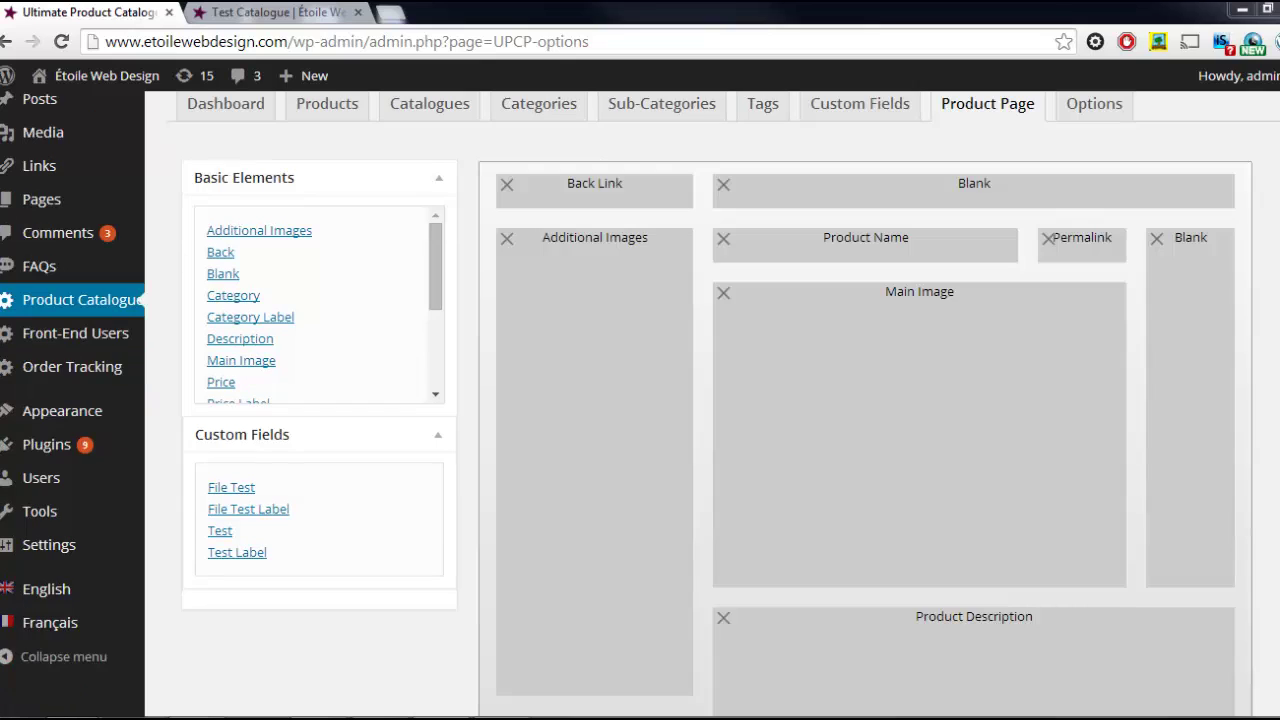
scroll(640, 400, down, 2)
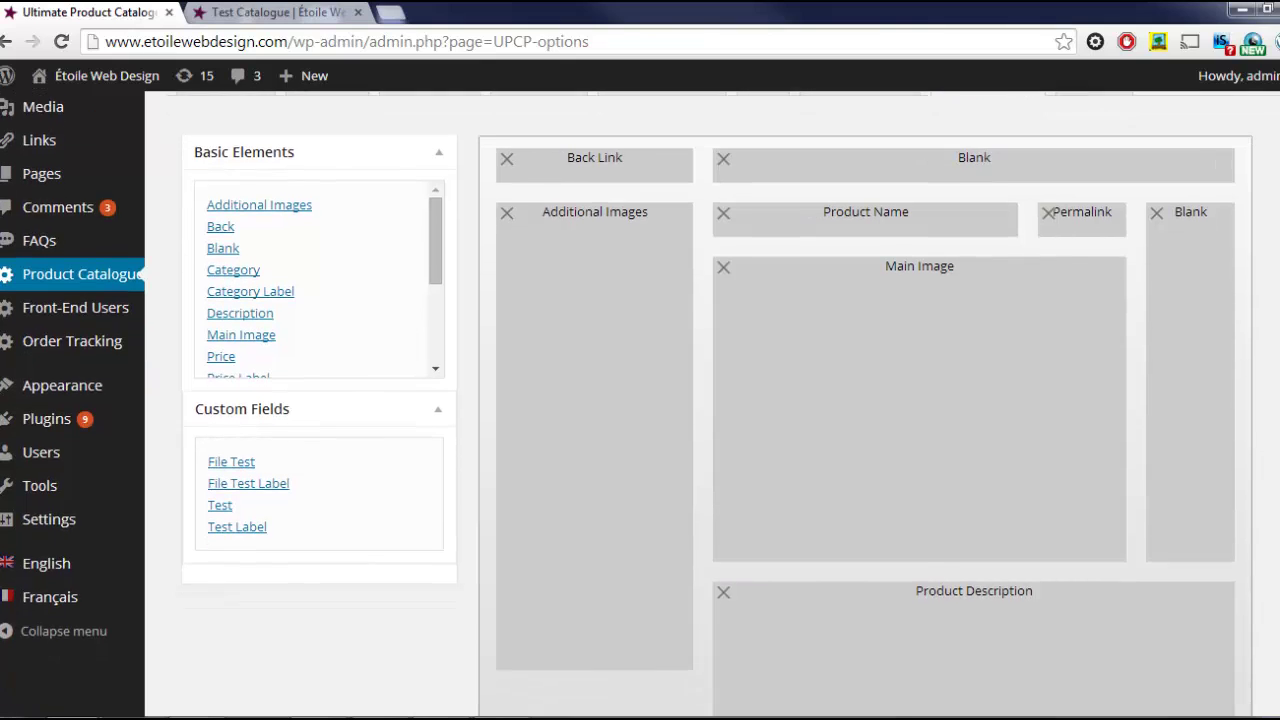
scroll(1212, 276, down, 1)
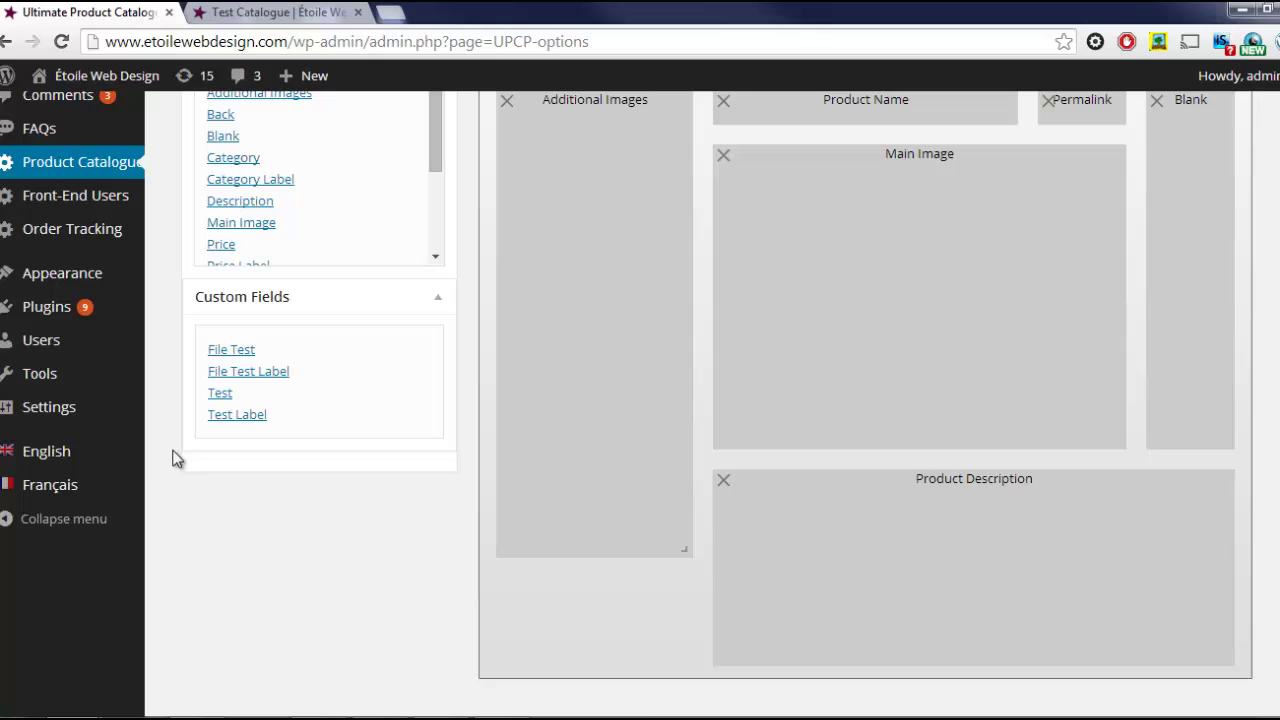
click(222, 395)
click(251, 418)
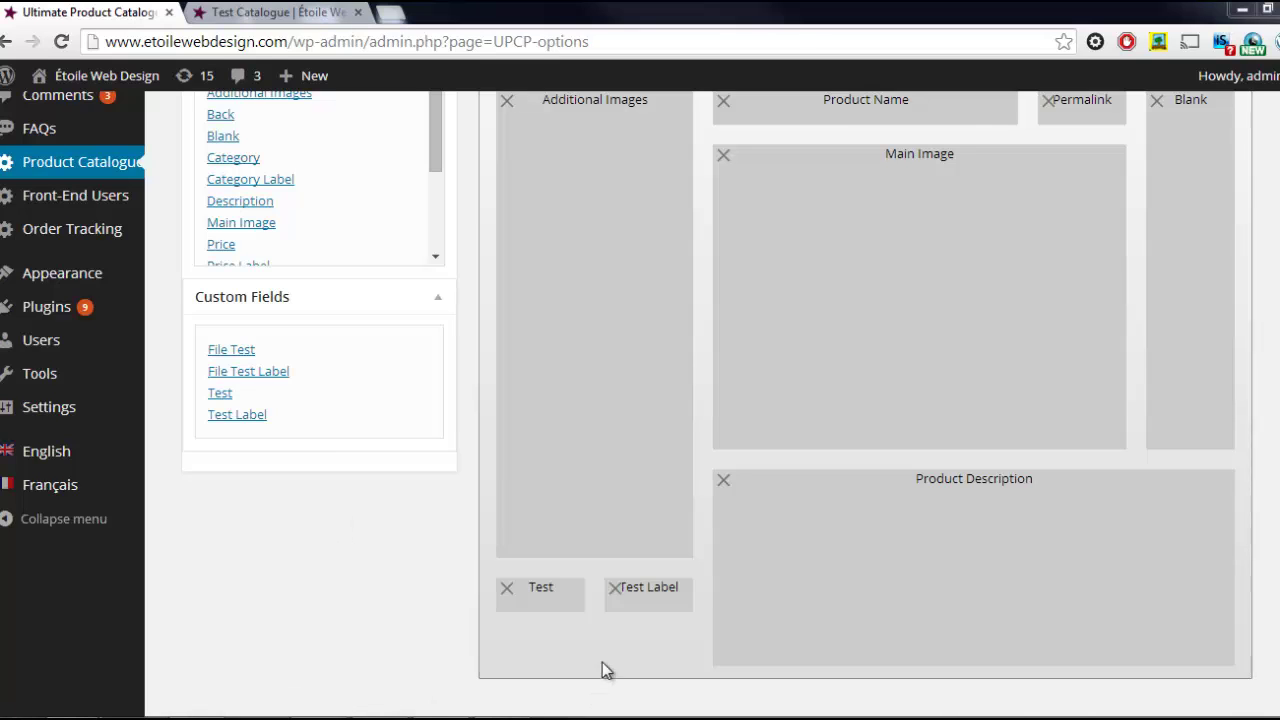
- Stack Test below Test Label under Additional Images and widen both to column width
drag(672, 595, 511, 651)
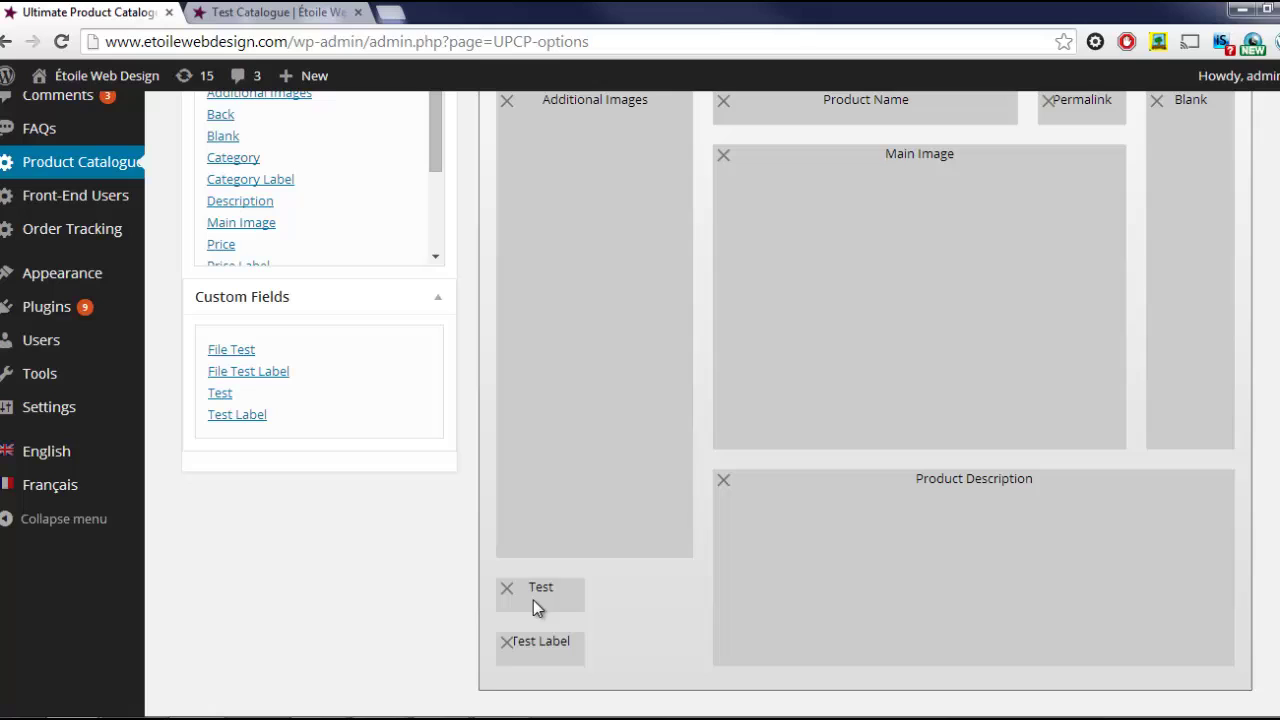
drag(631, 614, 680, 597)
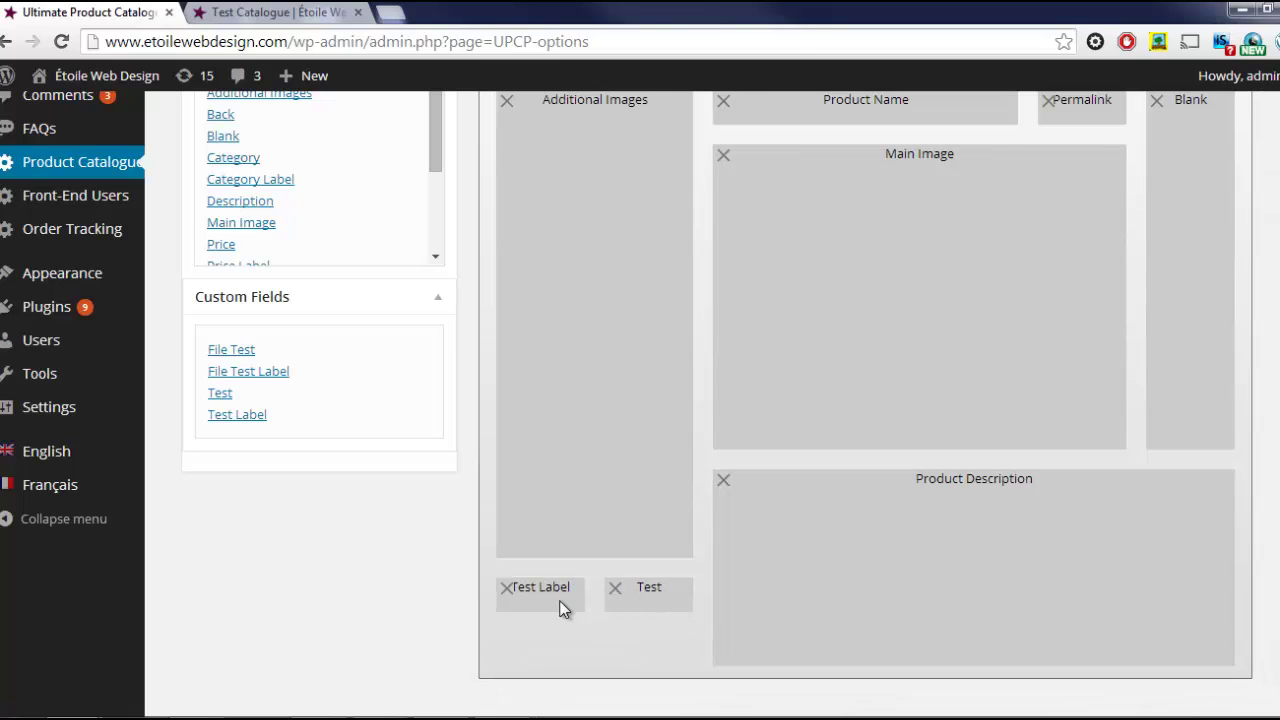
mouse_move(655, 596)
mouse_down()
mouse_move(543, 647)
mouse_move(560, 646)
mouse_move(569, 594)
mouse_move(544, 574)
mouse_move(677, 600)
mouse_up()
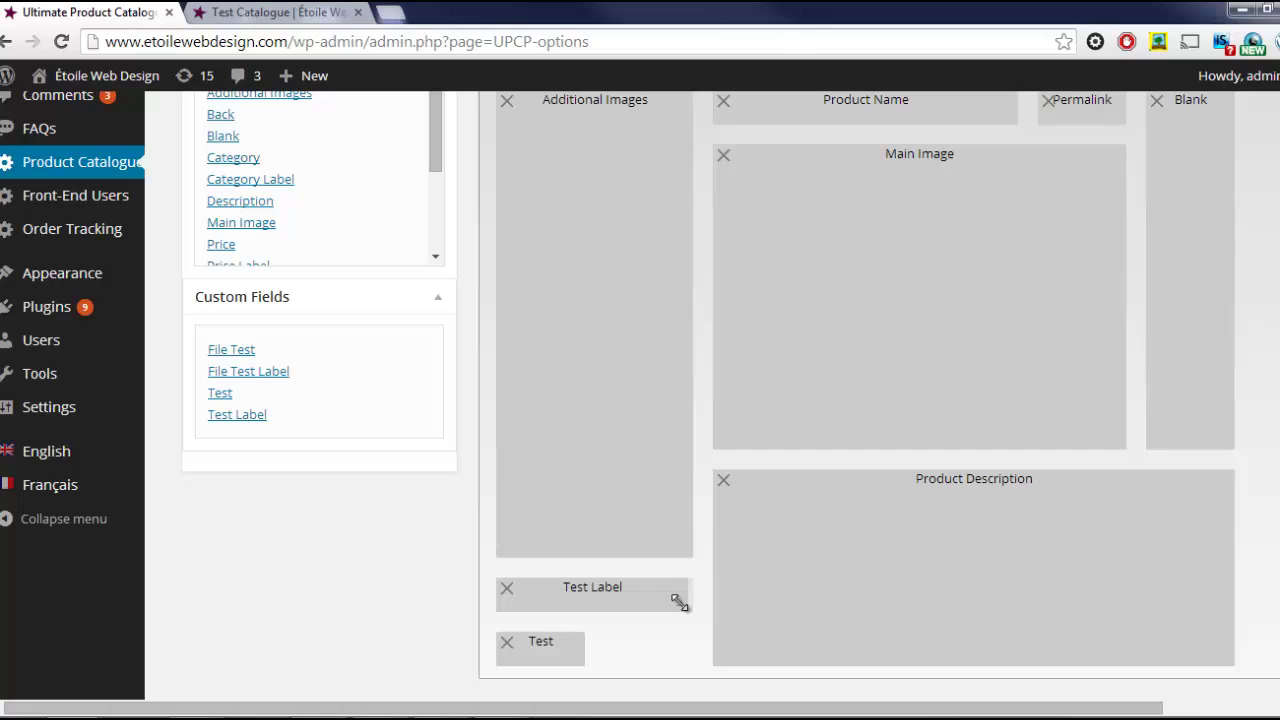
drag(579, 657, 651, 640)
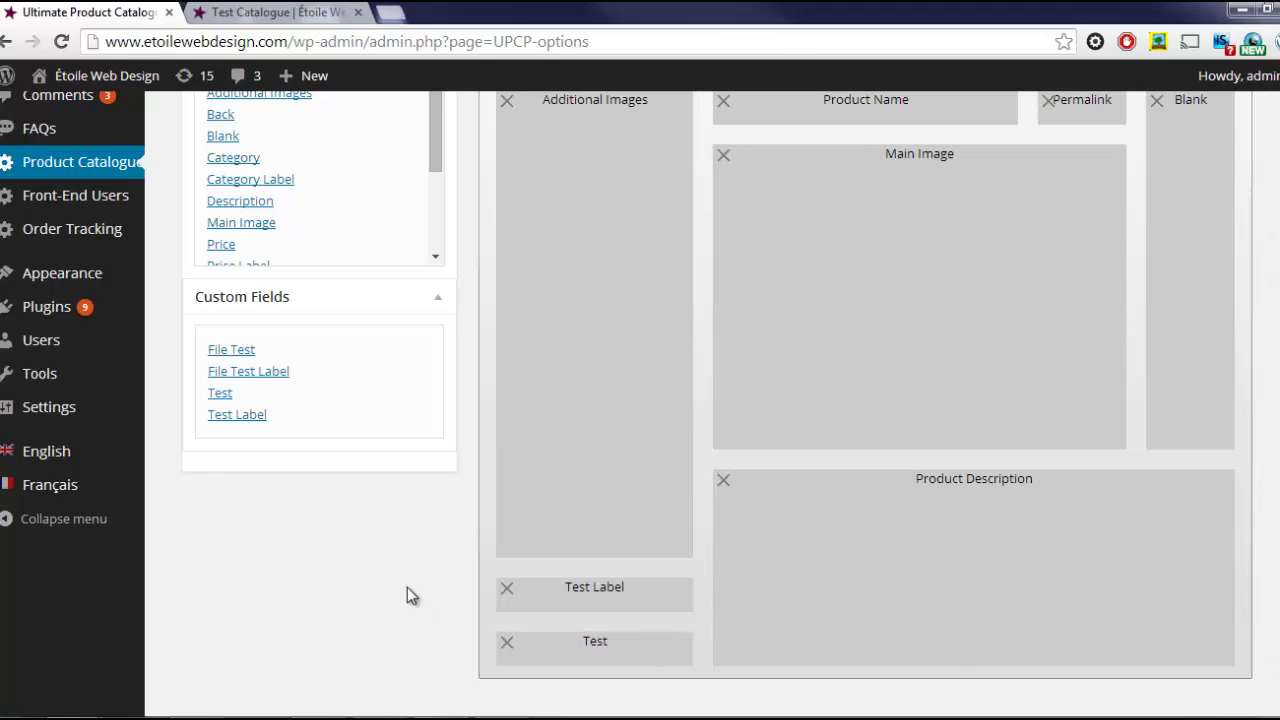
- Shrink the Product Description block in the product page layout editor
scroll(350, 460, up, 2)
scroll(224, 402, down, 3)
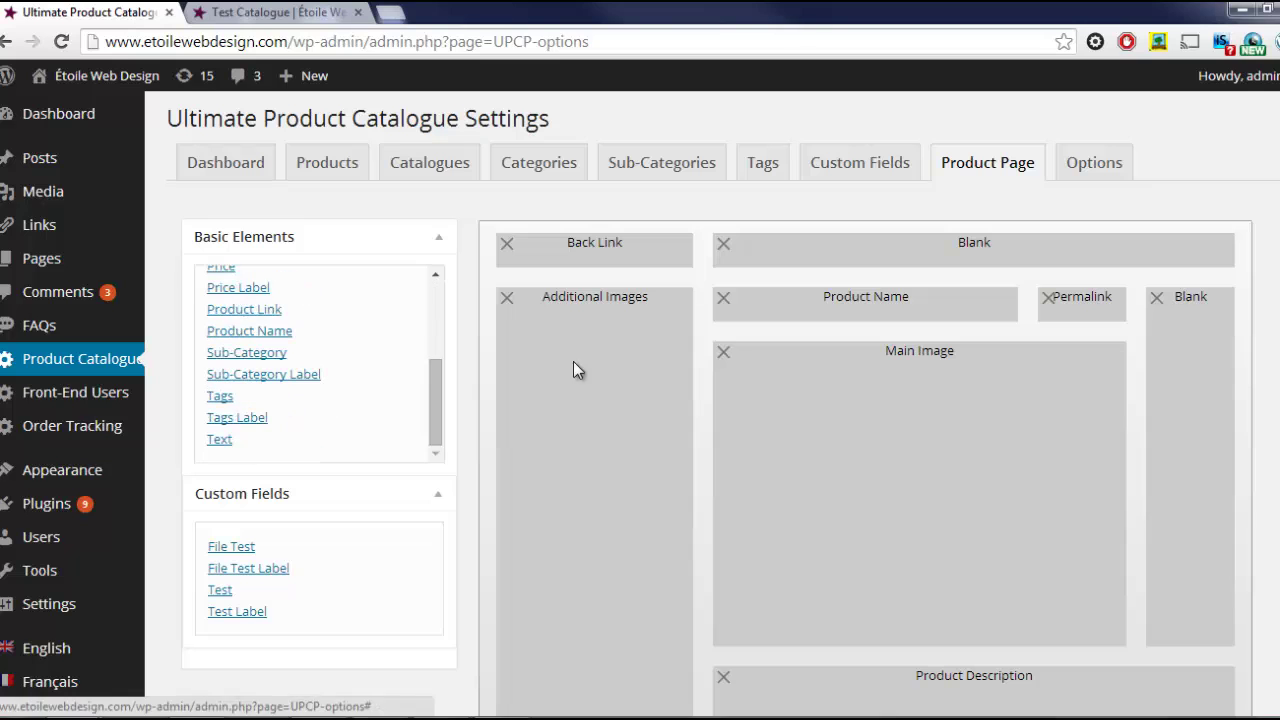
scroll(1103, 474, down, 3)
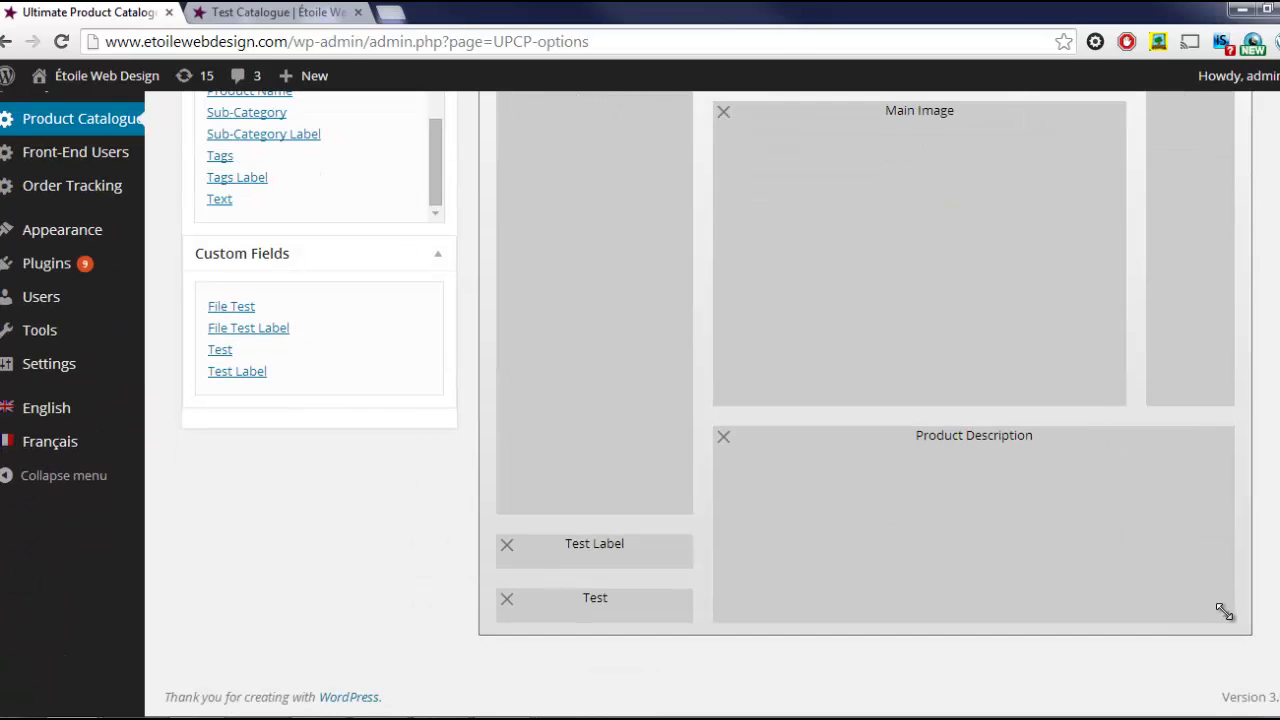
drag(1225, 612, 1002, 487)
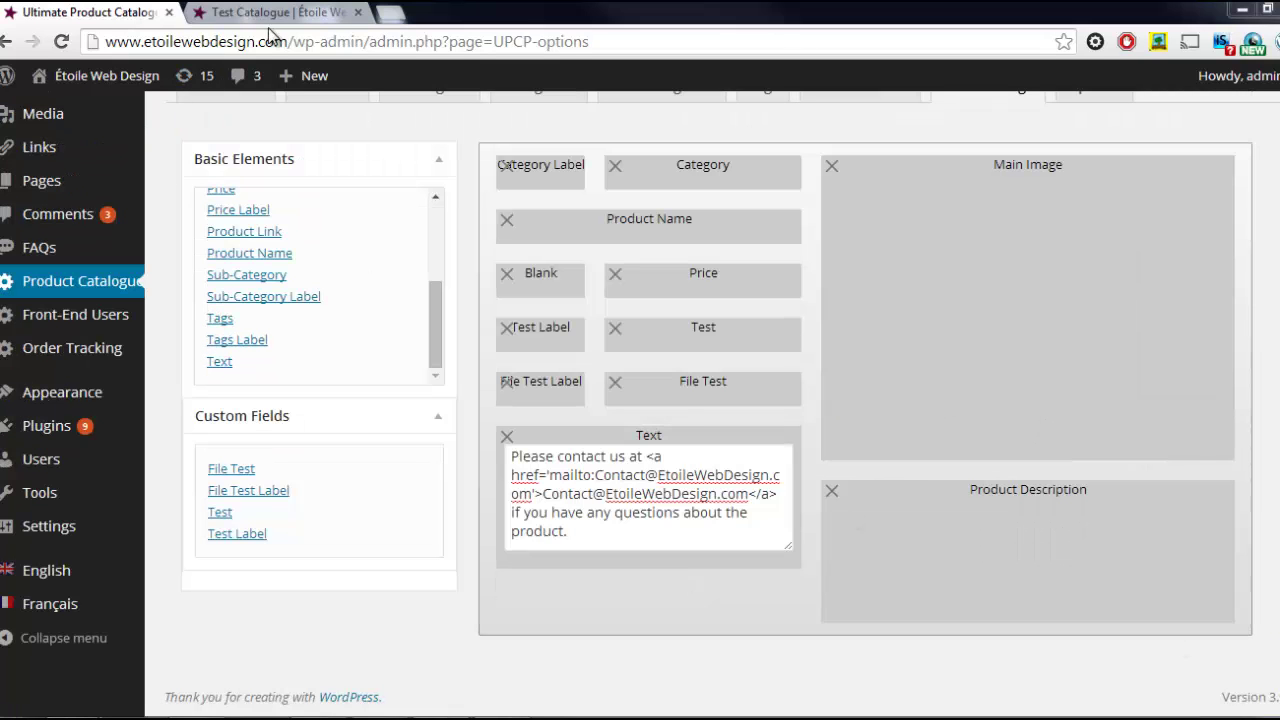
- Preview the Standard Keyboard page with the new layout, then view the plugin's $29.99 premium page
click(258, 14)
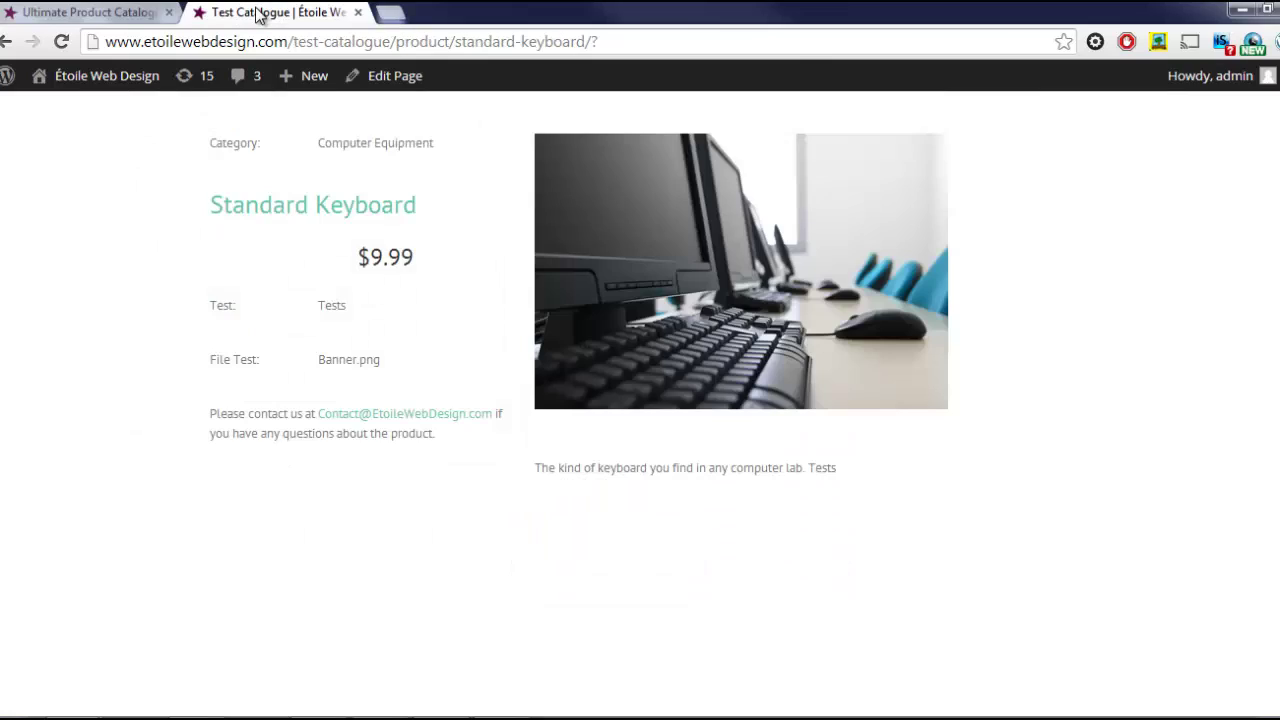
click(126, 16)
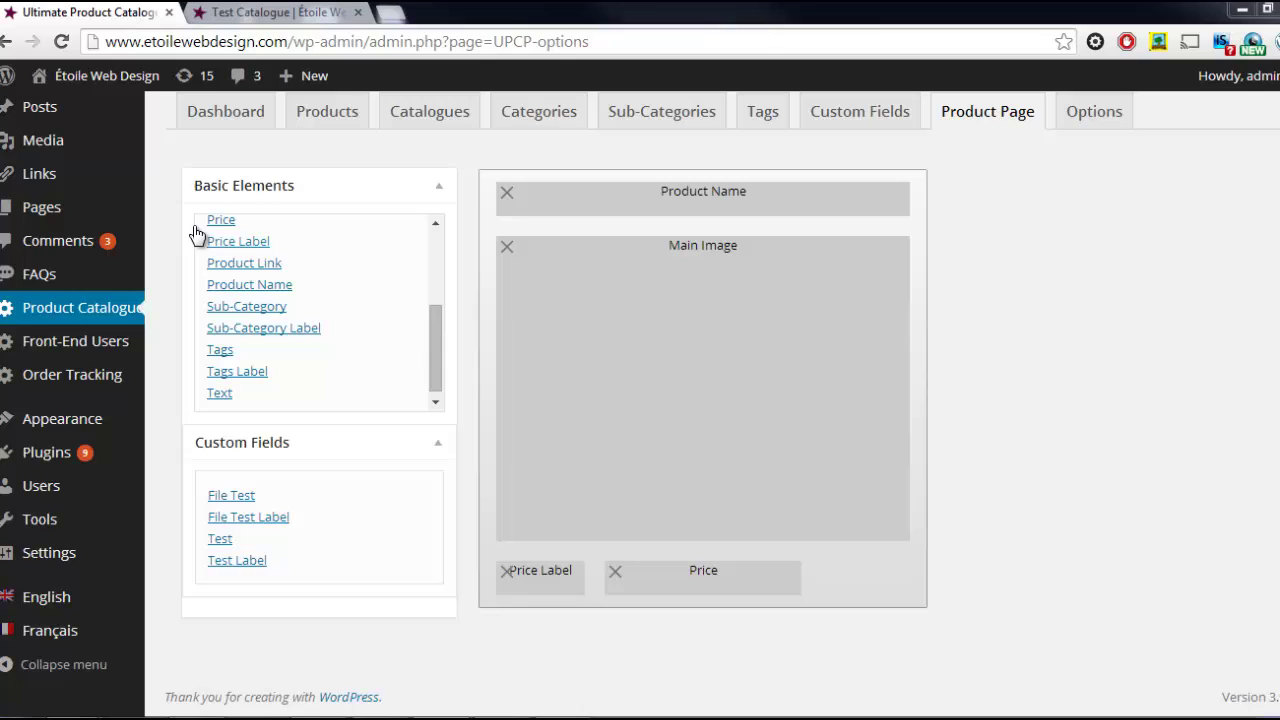
click(280, 13)
scroll(668, 265, down, 1)
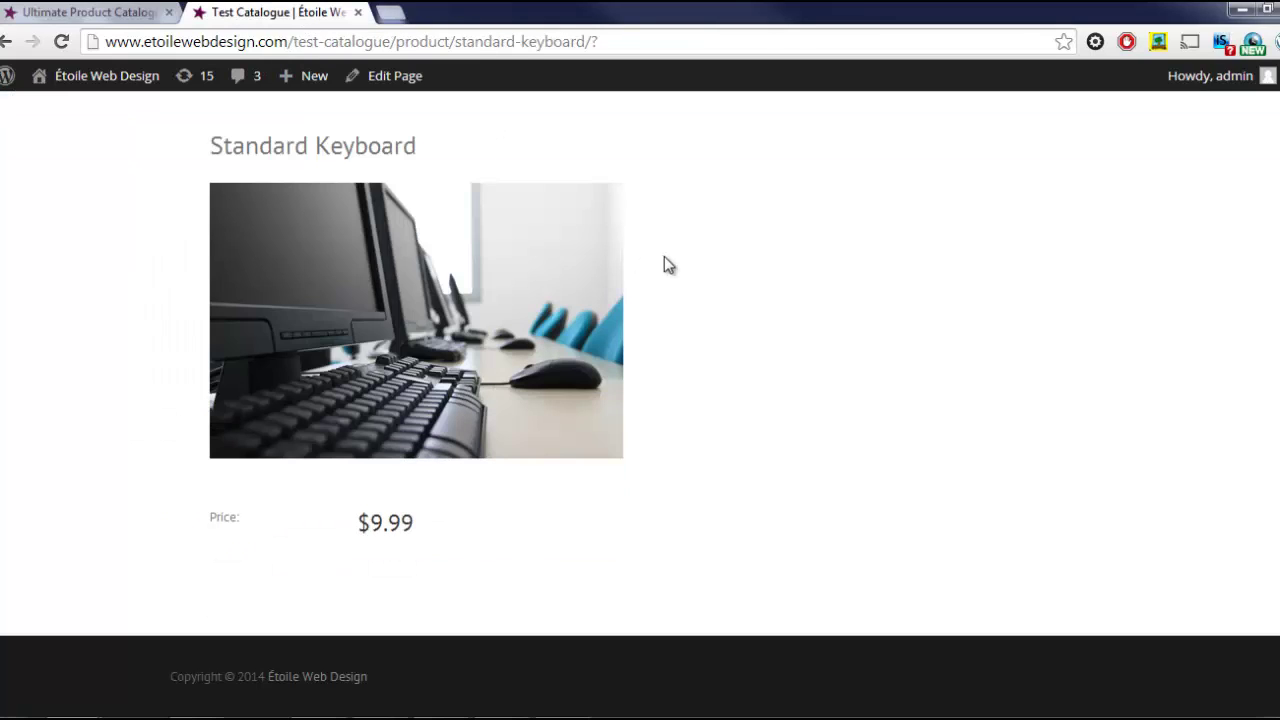
scroll(668, 265, up, 1)
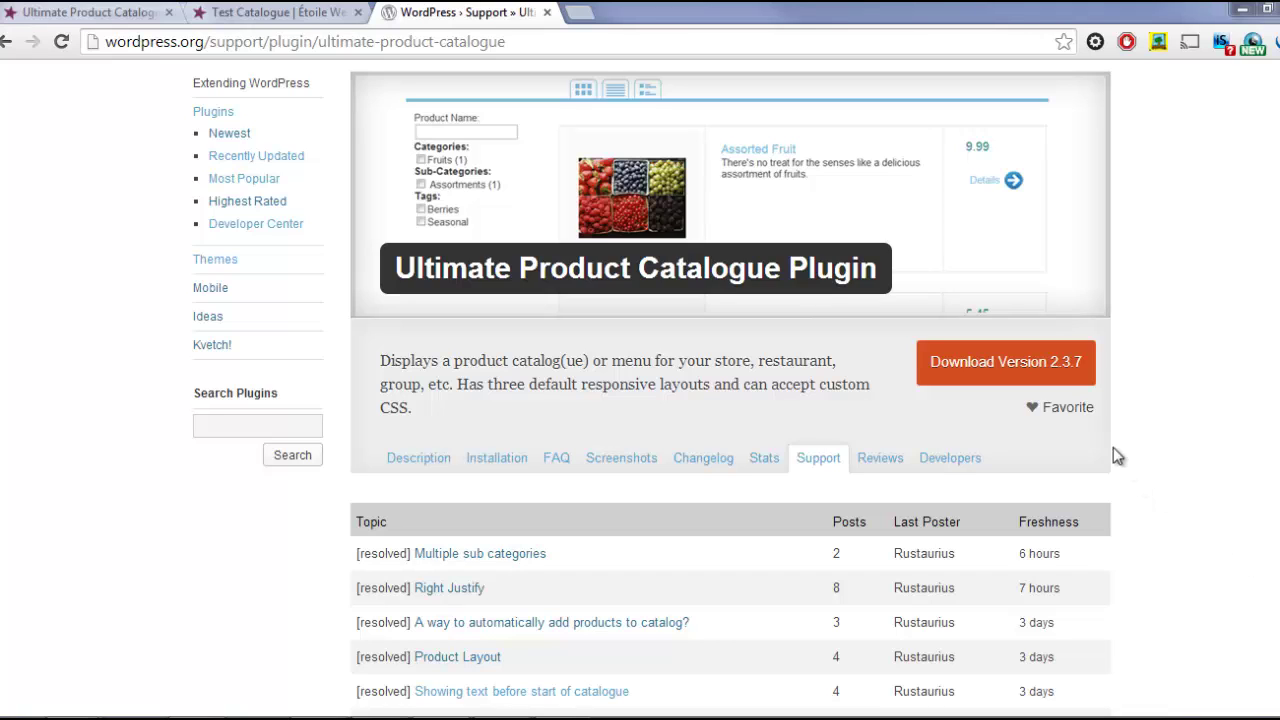
scroll(1215, 291, up, 1)
scroll(1215, 291, down, 1)
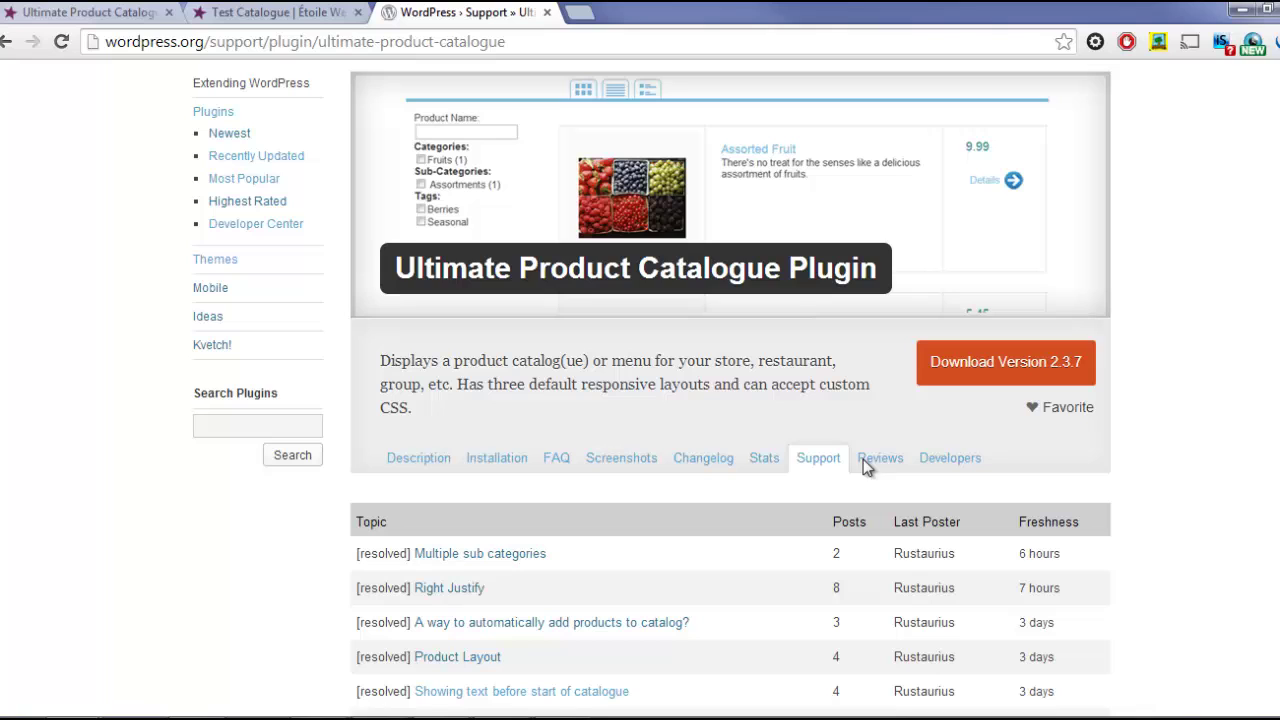
click(92, 14)
scroll(1214, 291, down, 3)
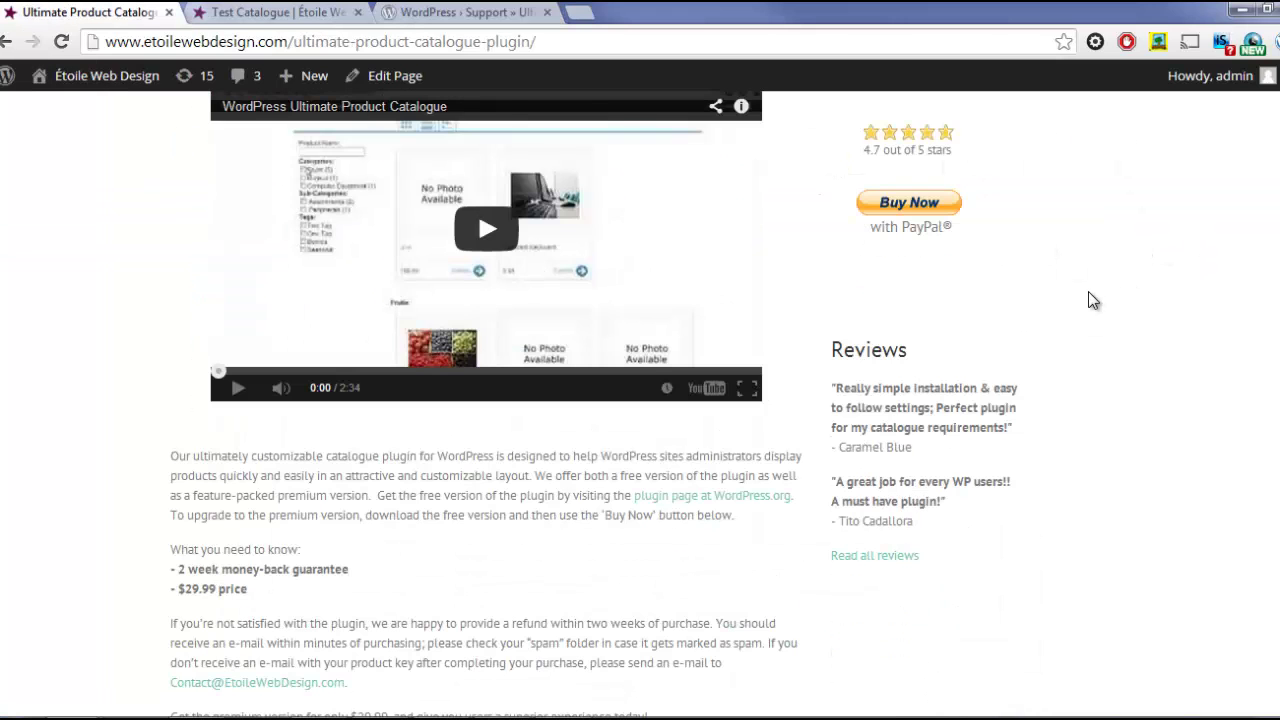